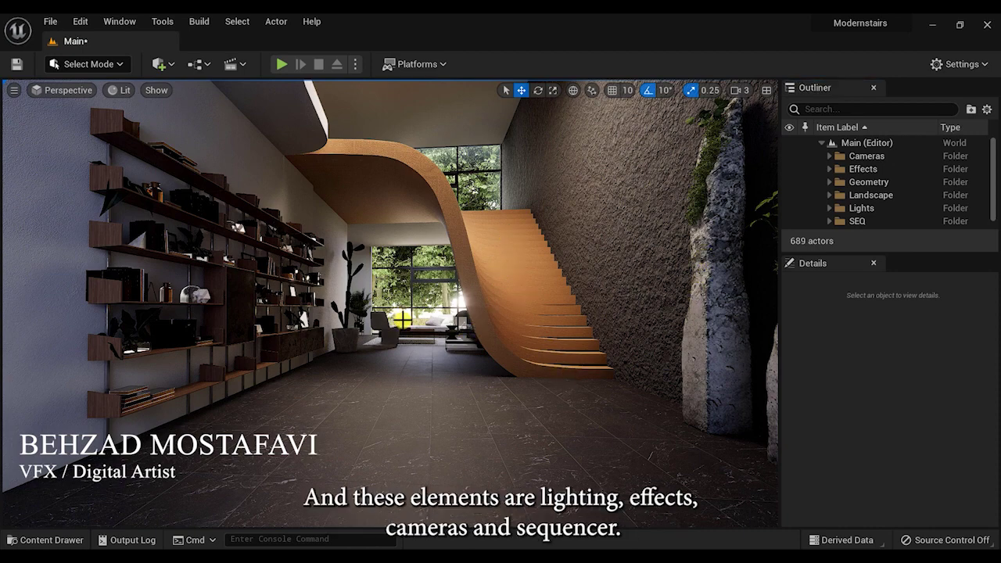
Expand the Lights folder in the Outliner and select the HDRIBackdrop actor
scroll(403, 320, down, 4)
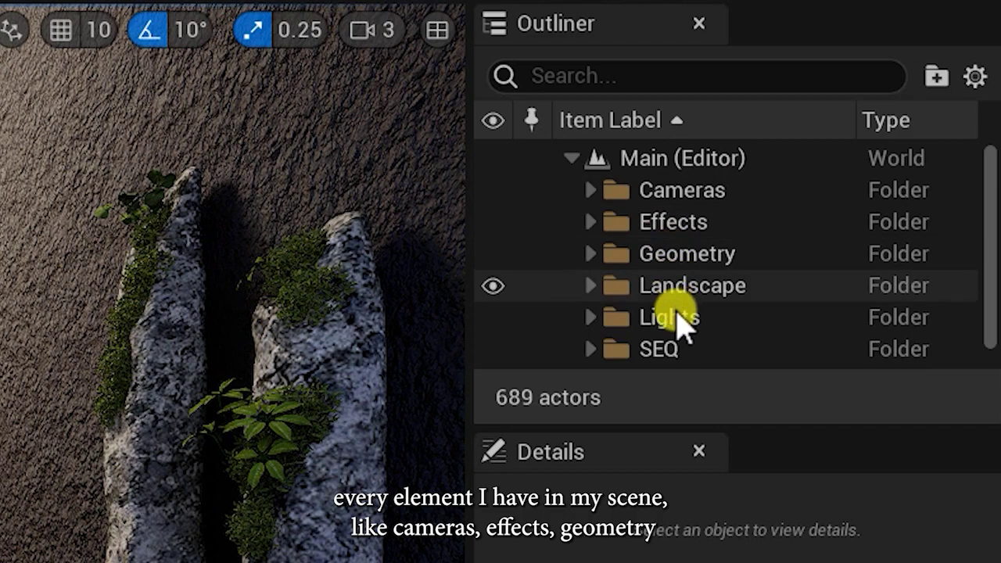
scroll(670, 303, down, 1)
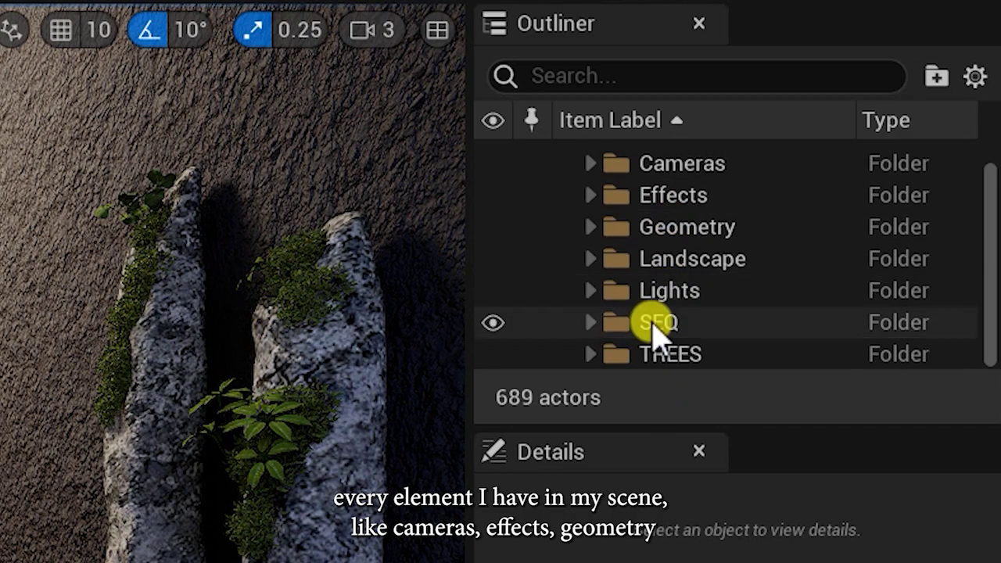
scroll(648, 320, up, 1)
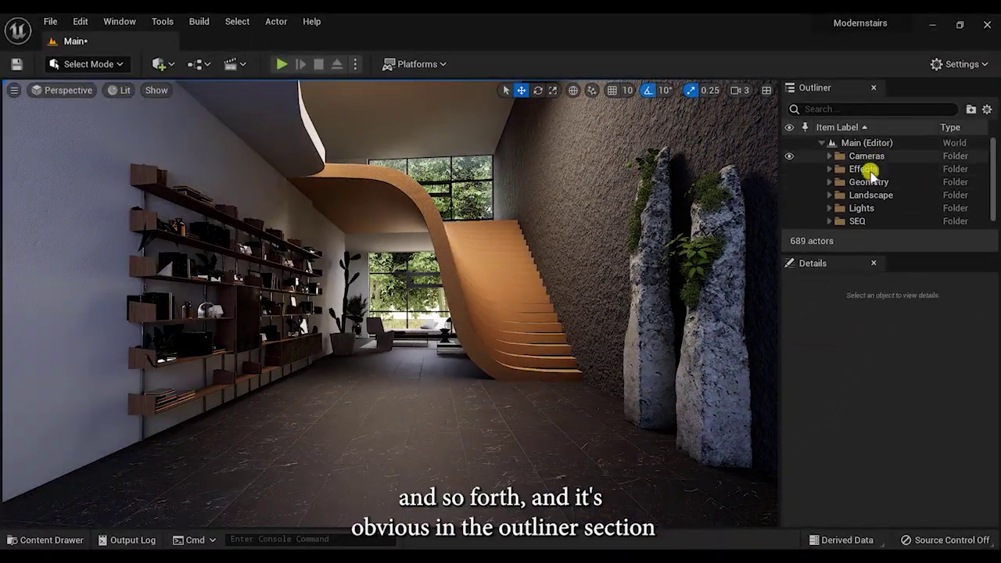
scroll(864, 184, down, 1)
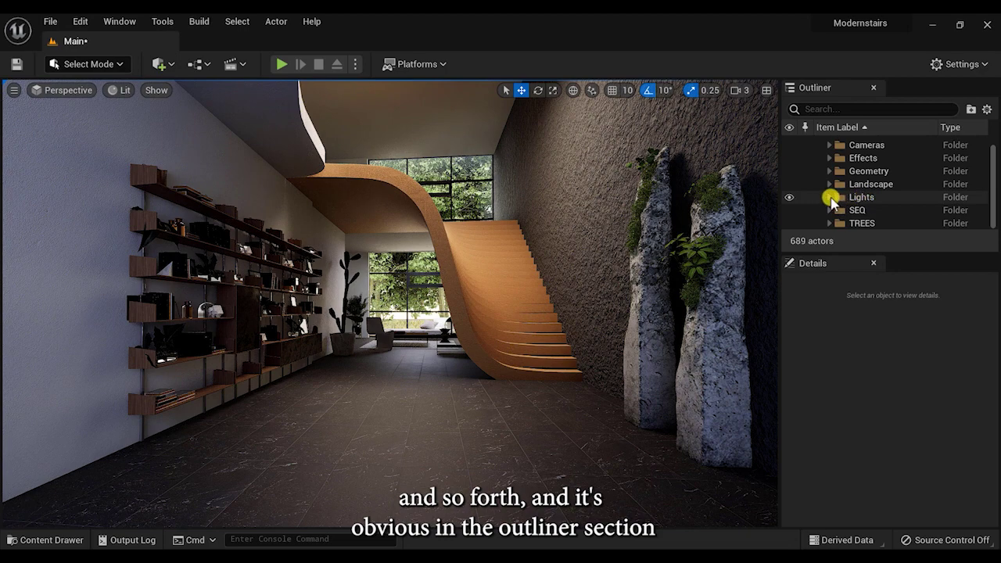
scroll(844, 208, down, 1)
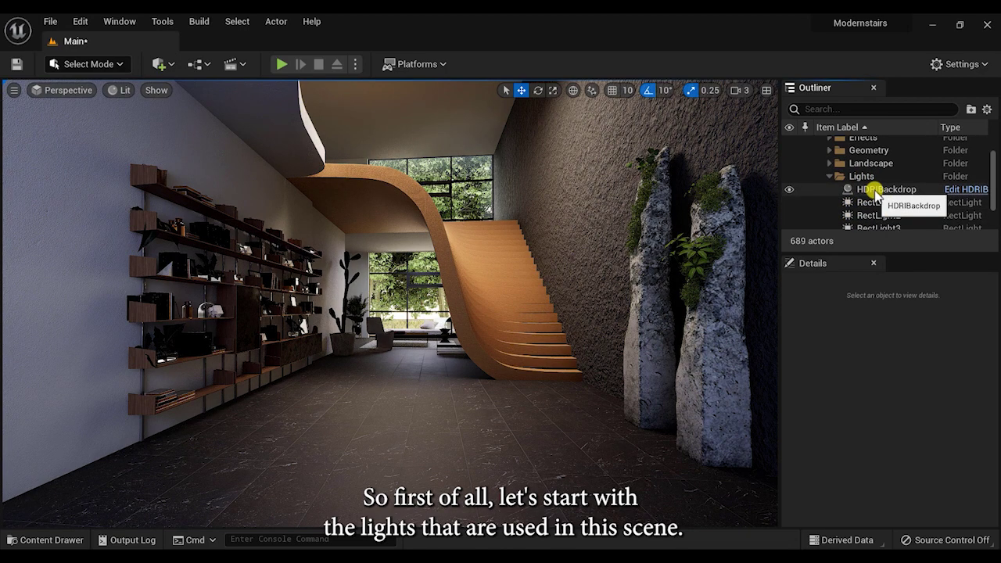
scroll(876, 196, down, 1)
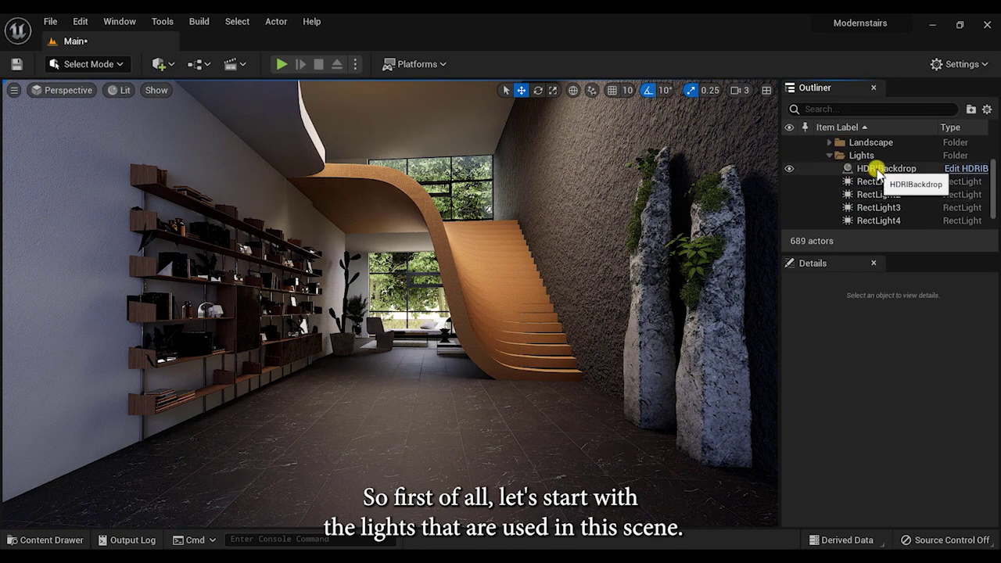
click(883, 168)
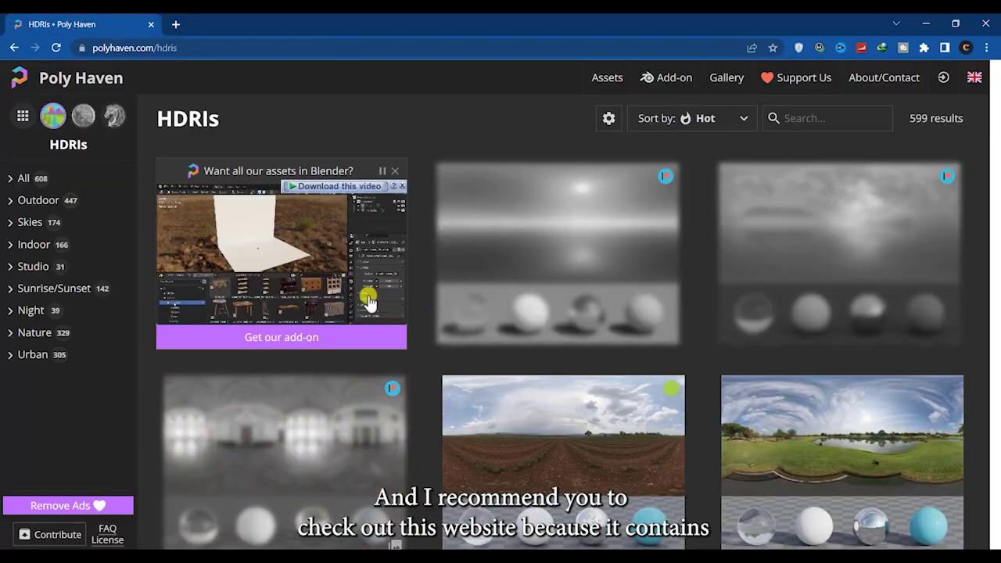
Browse the HDRIs on the Poly Haven website, open the Scythian Tombs map and check its HDR download format
scroll(454, 273, up, 3)
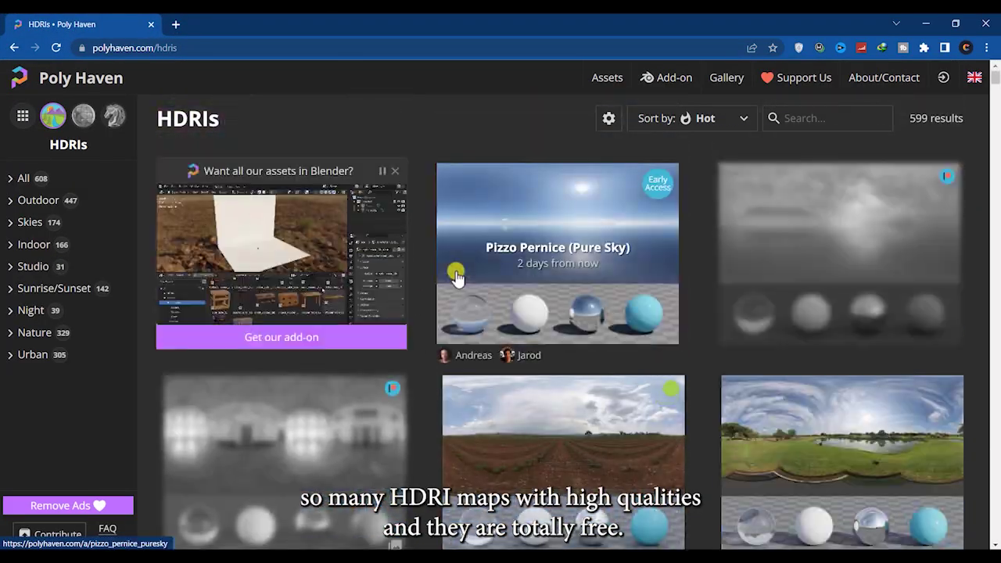
scroll(456, 275, down, 6)
scroll(469, 277, down, 3)
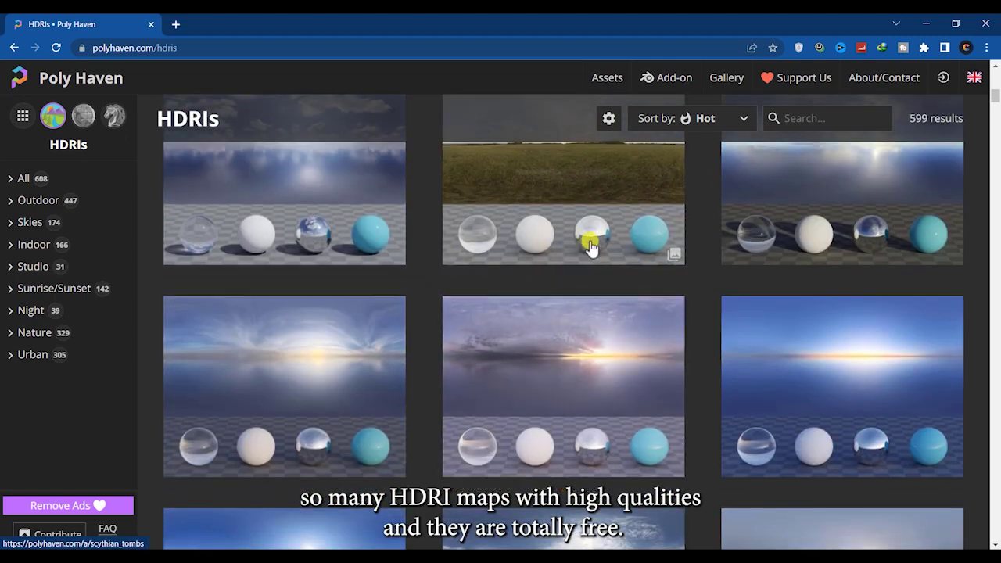
scroll(599, 316, up, 3)
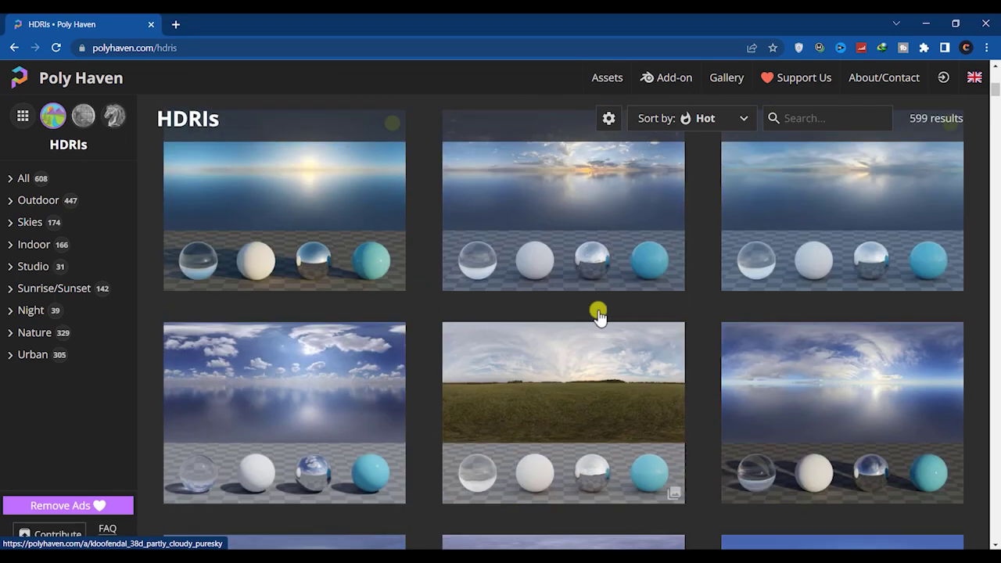
click(580, 388)
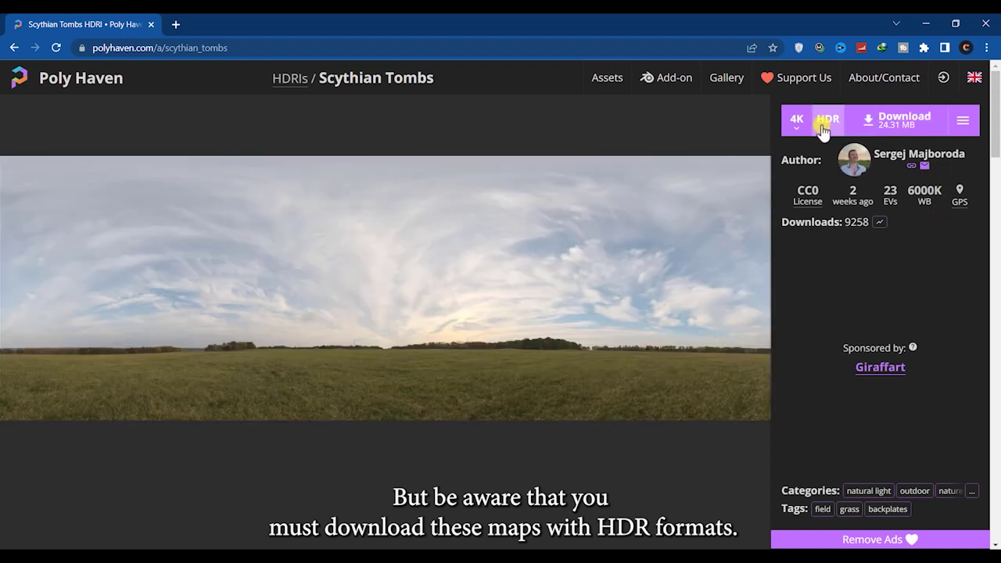
click(822, 129)
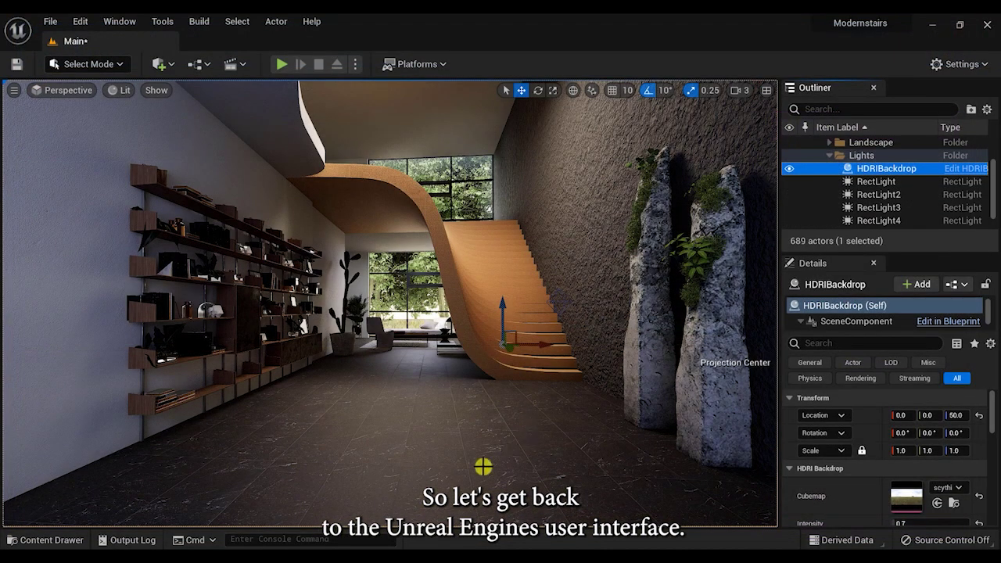
Back in Unreal Editor, review the downloaded maps in the project's HDRI content folder
middle_drag(437, 407, 437, 411)
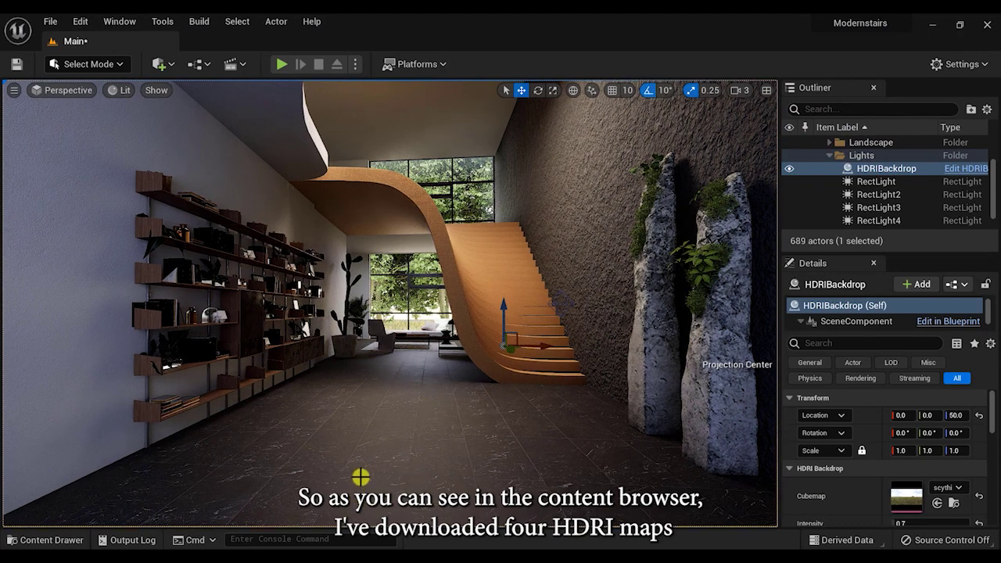
key(ctrl+space)
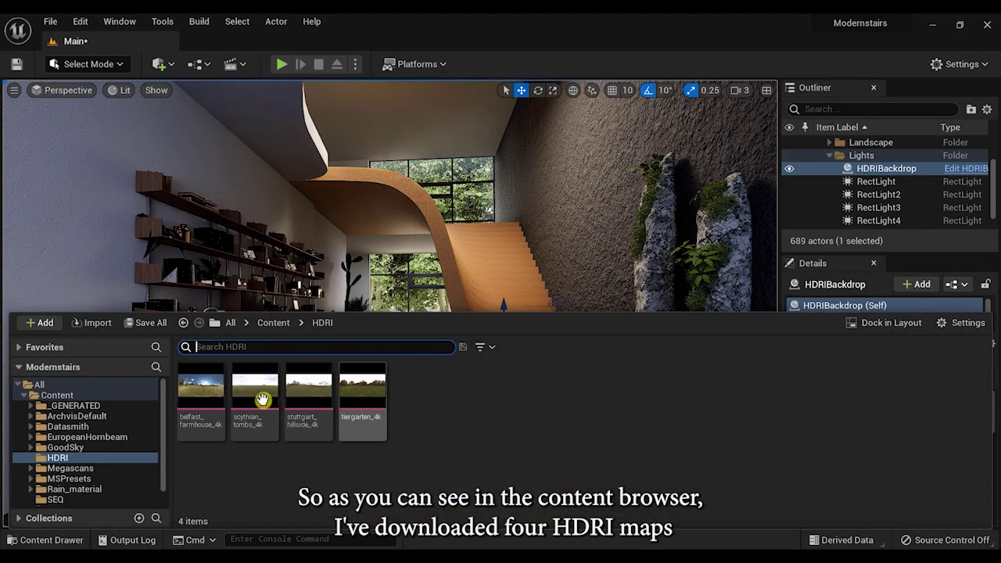
key(ctrl+space)
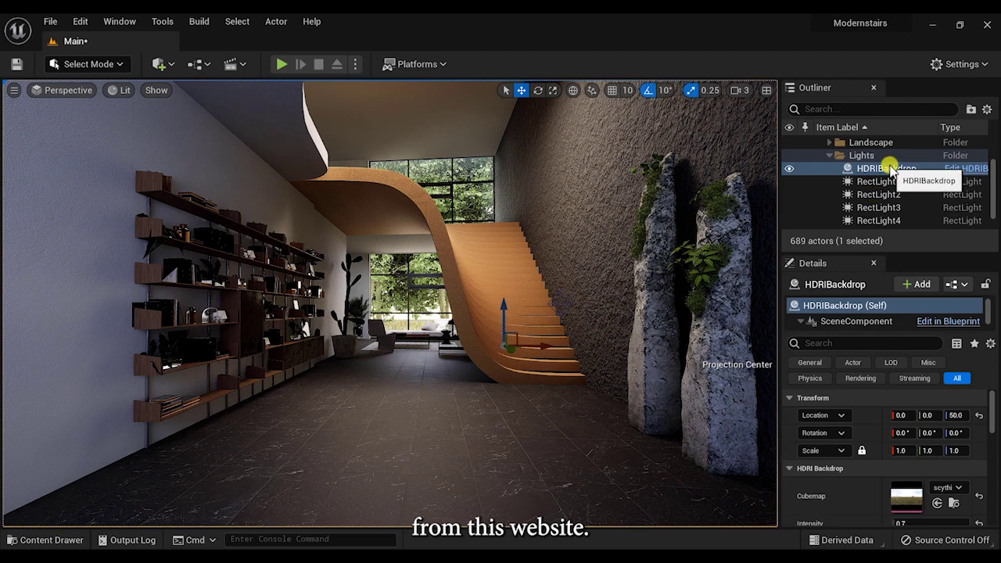
Hide the existing HDRIBackdrop and add a second HDRI Backdrop light to the level
click(789, 169)
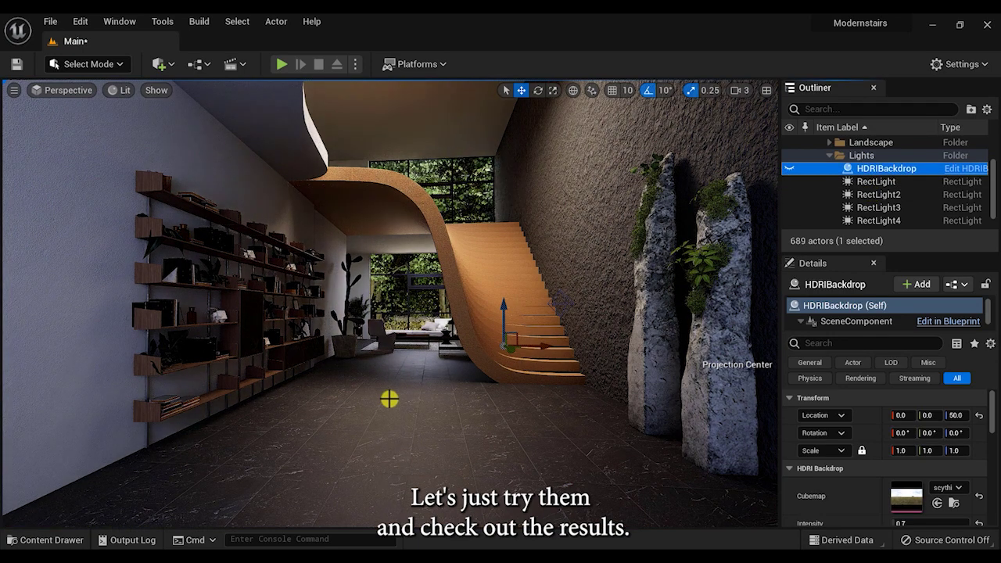
click(163, 67)
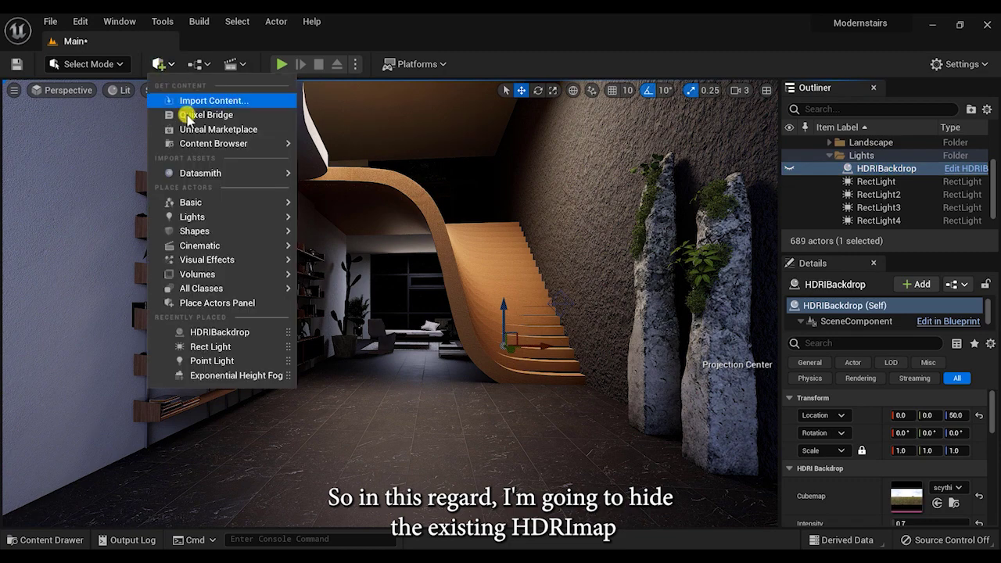
click(216, 219)
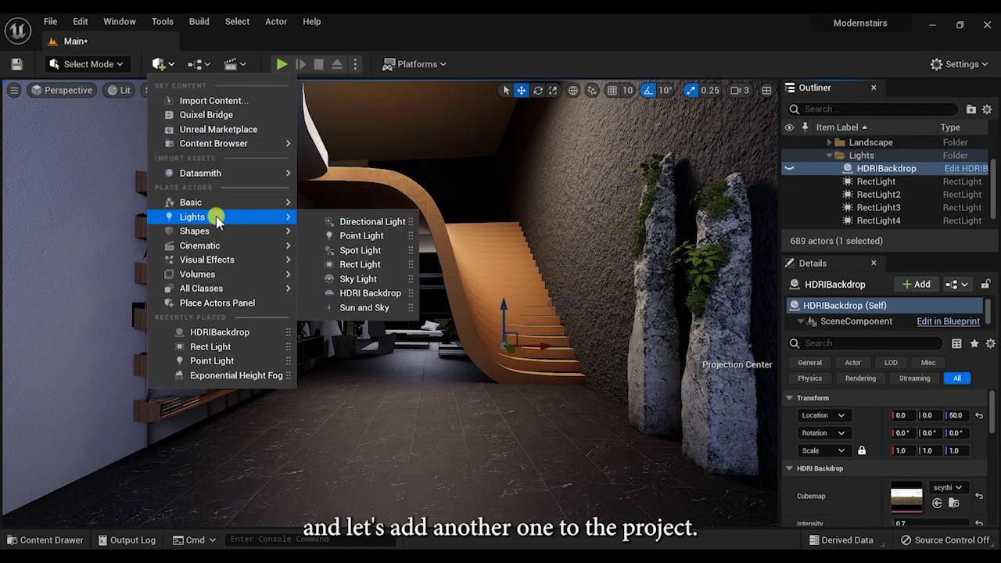
click(371, 294)
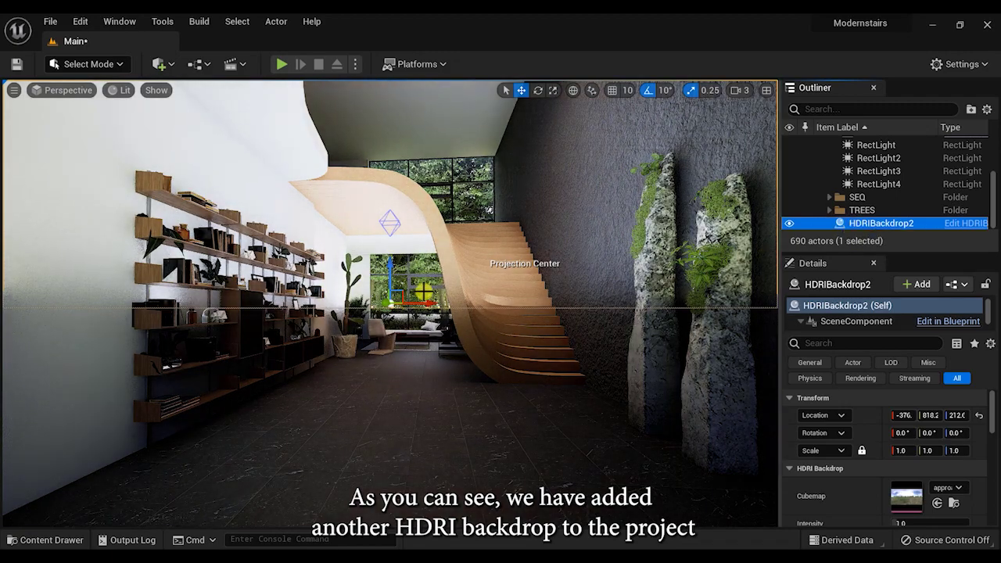
Lower the new HDRI backdrop to a Z location of 50.0
right_drag(532, 313, 577, 307)
key(w)
drag(576, 307, 505, 297)
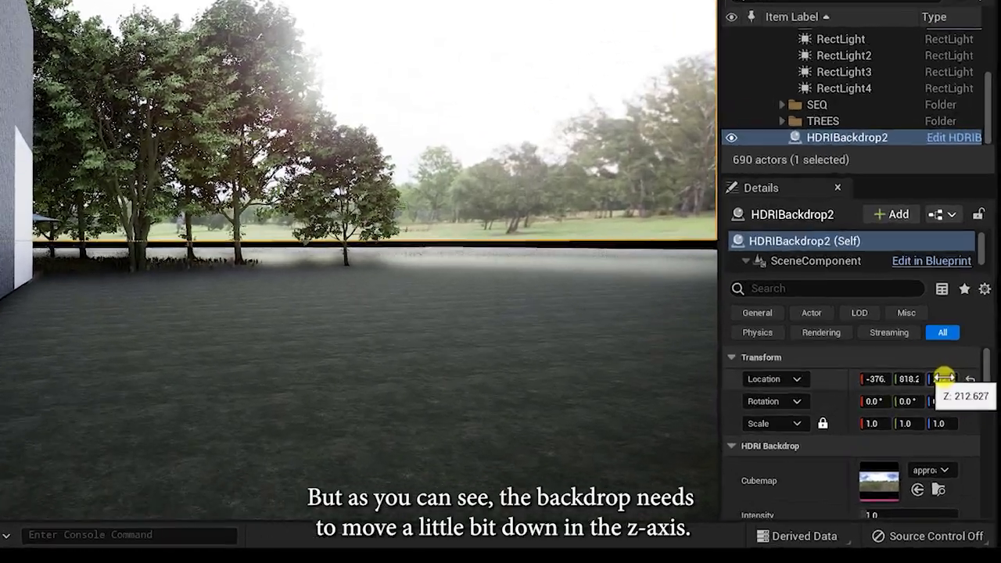
drag(943, 378, 891, 386)
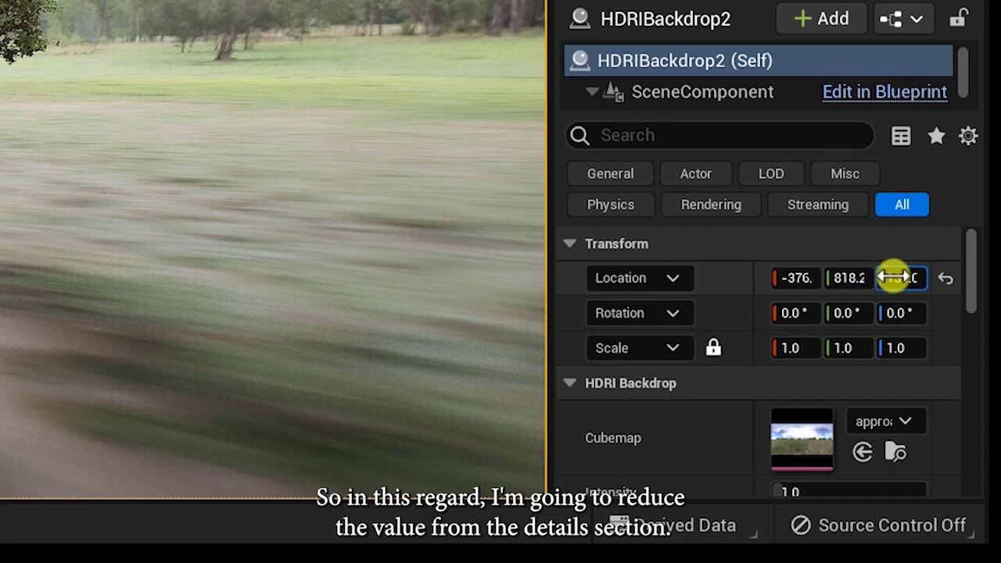
drag(894, 276, 941, 279)
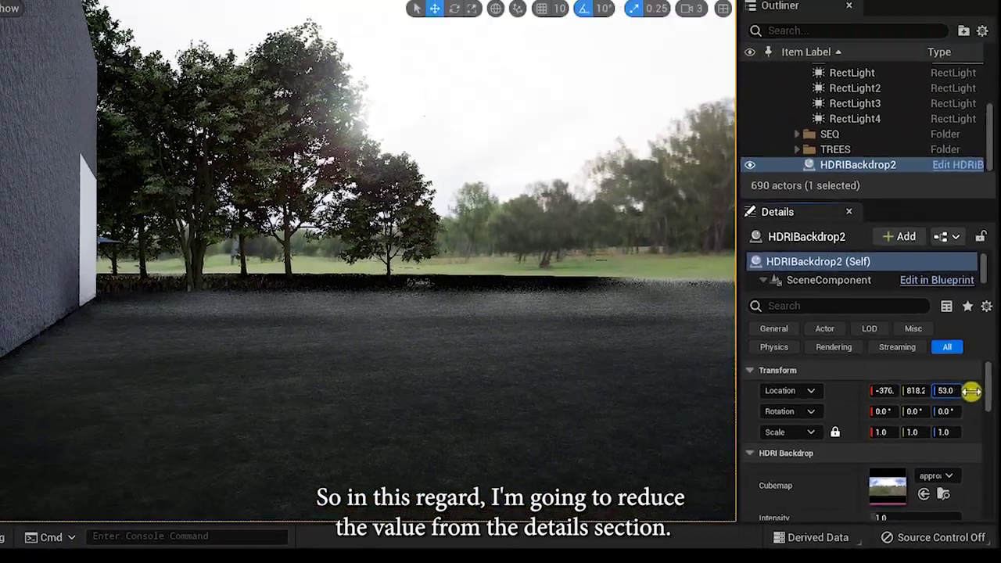
drag(970, 390, 946, 391)
Set the intensity of HDRIBackdrop2 to 0.7
right_drag(624, 268, 412, 268)
key(a)
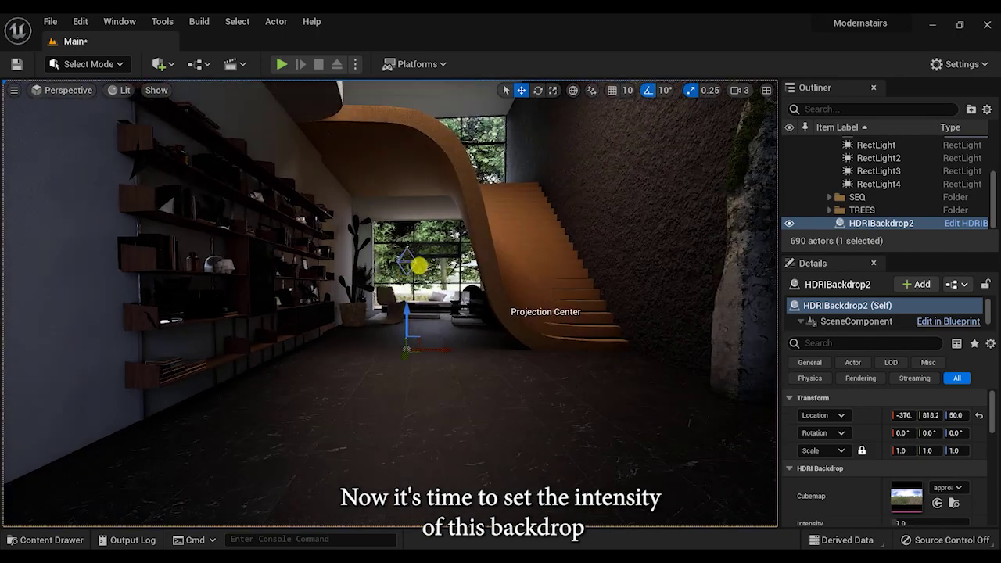
drag(991, 411, 987, 421)
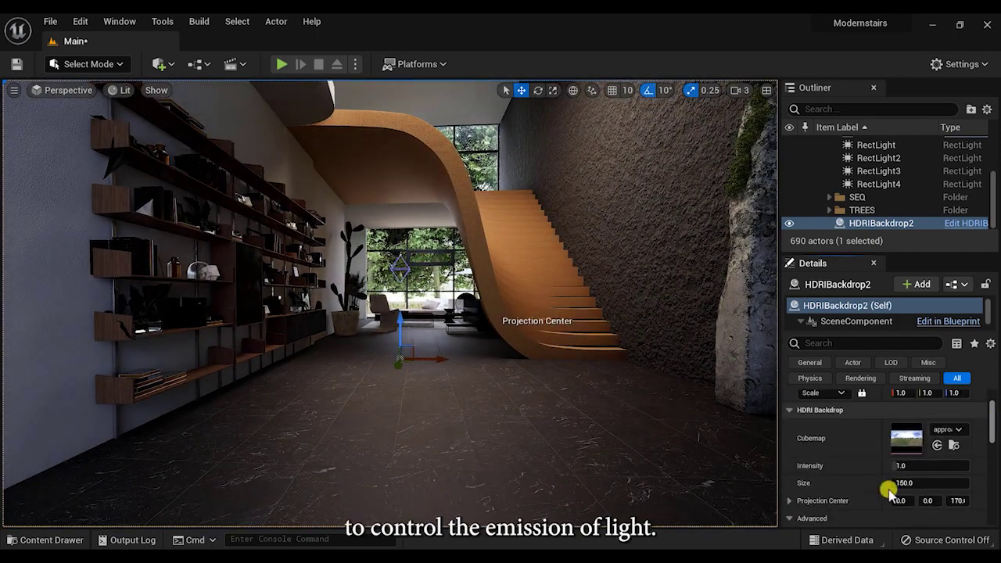
drag(914, 469, 915, 466)
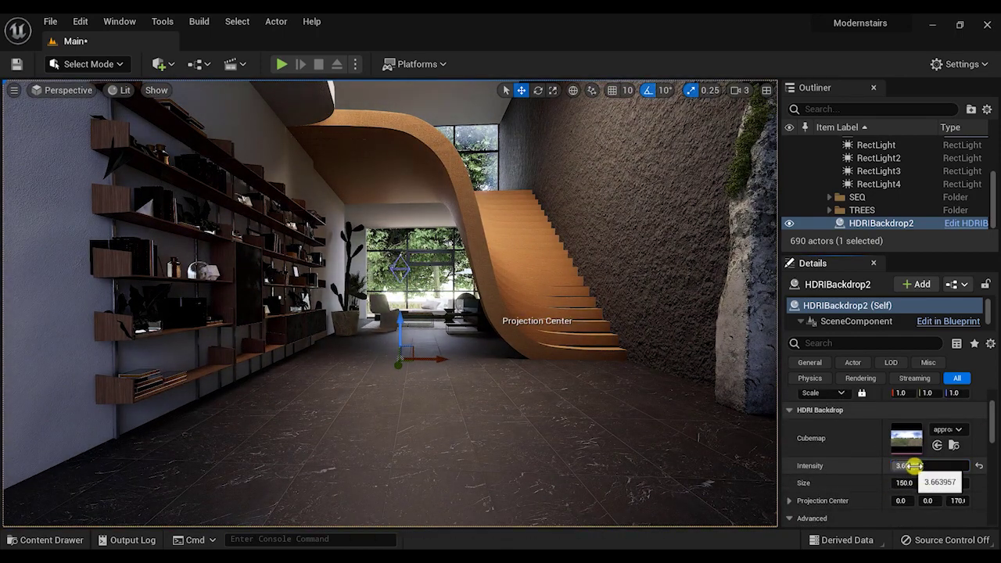
right_drag(482, 314, 480, 307)
key(w)
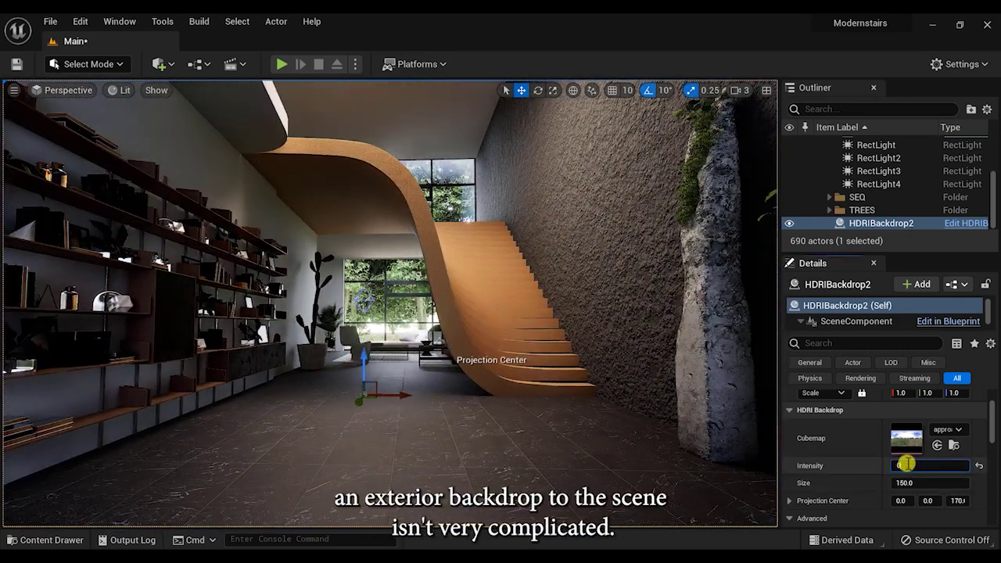
key(Return)
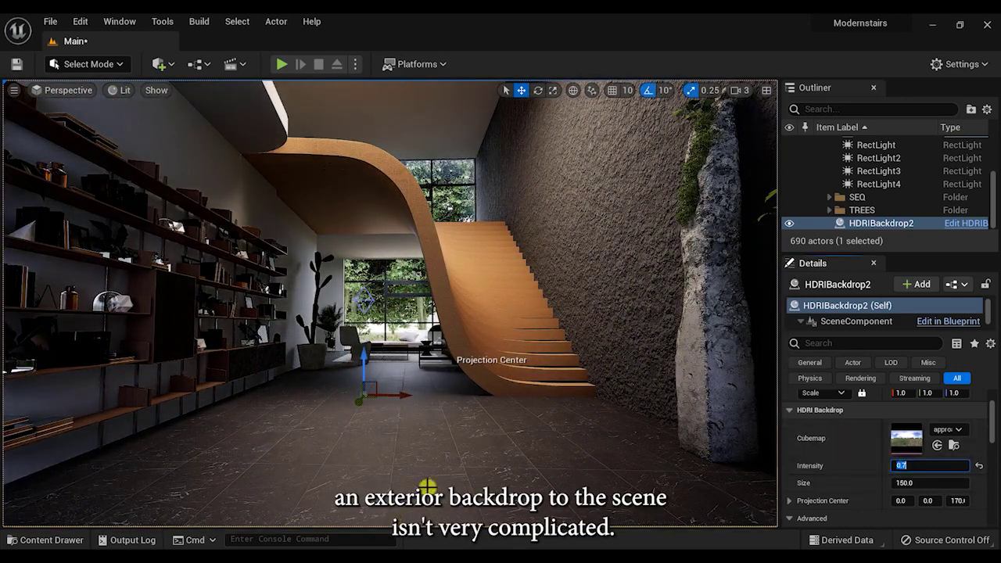
Dock the content browser in the layout and assign scythian_tombs_4k as the cubemap of HDRIBackdrop2
key(ctrl+space)
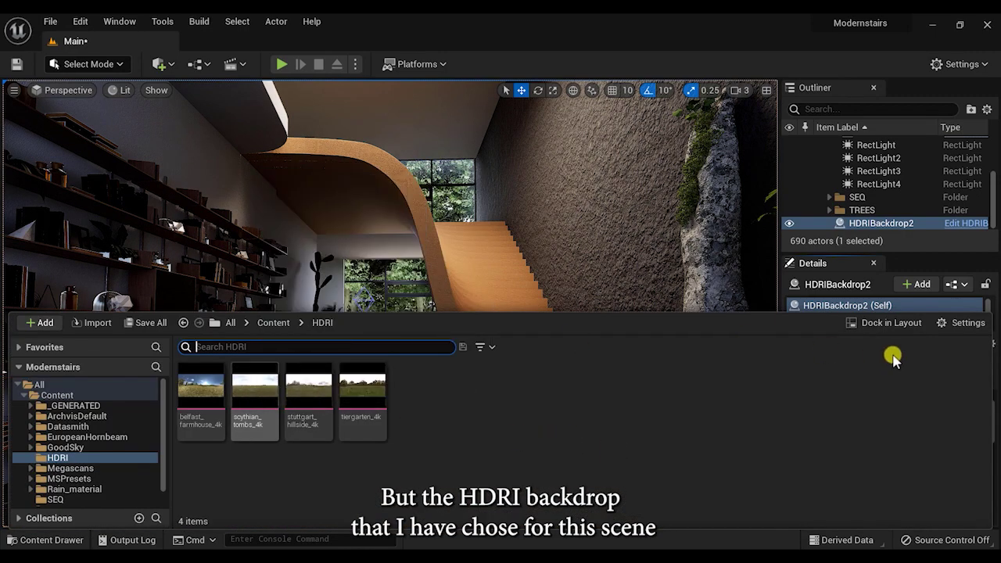
click(892, 323)
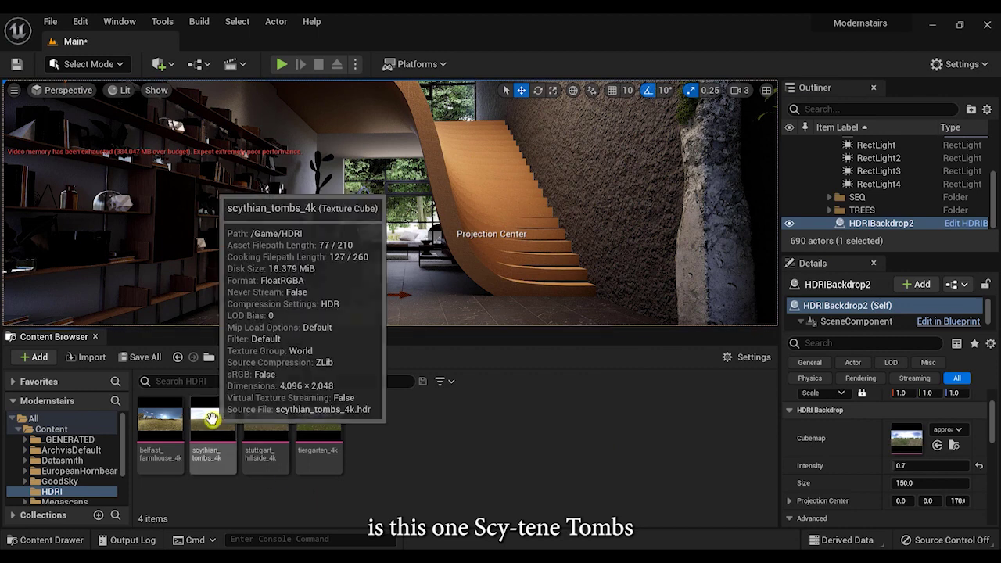
drag(213, 430, 927, 438)
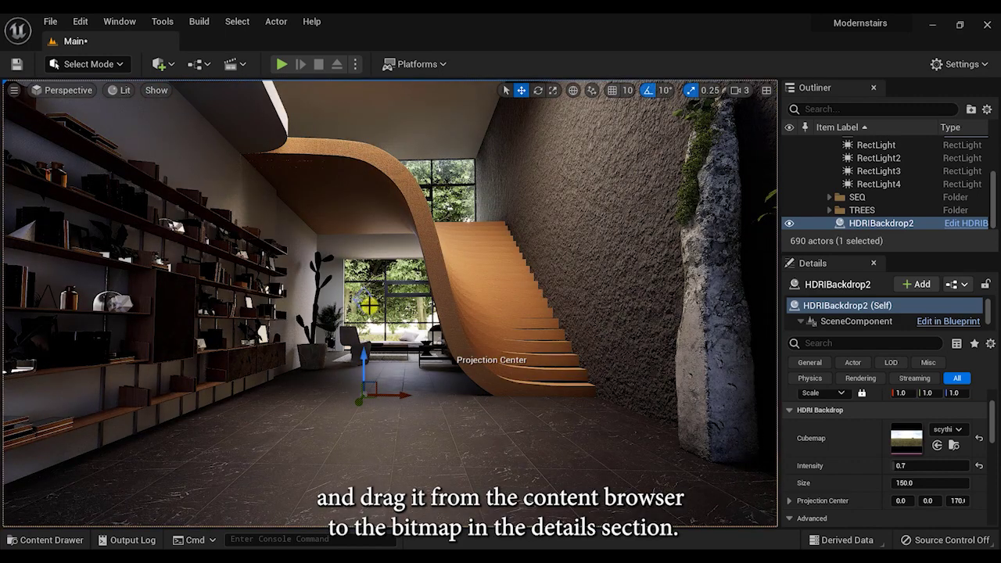
key(w)
right_drag(391, 303, 335, 306)
key(w)
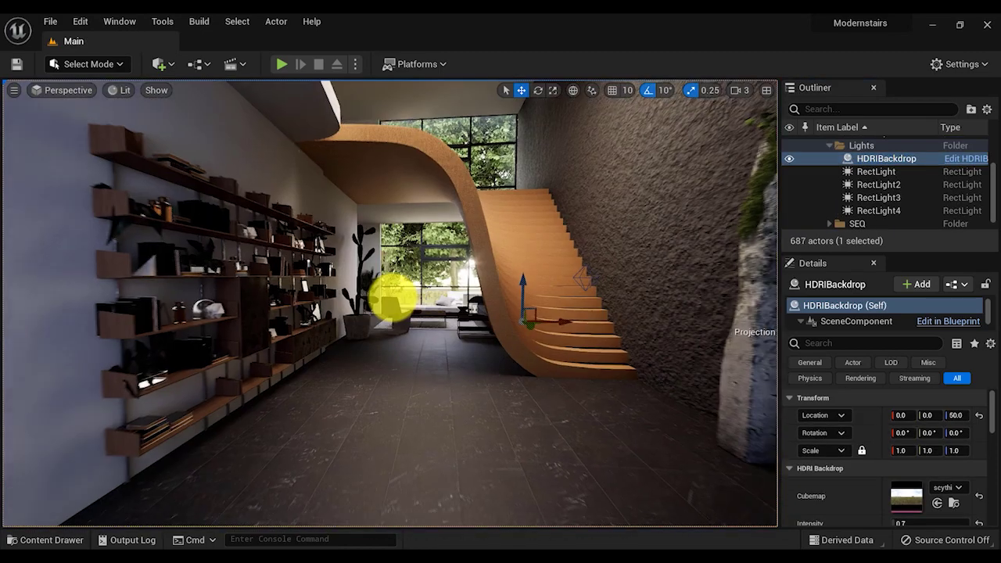
Select RectLight in the Lights folder and inspect its placement at the wall behind the camera
right_drag(391, 292, 404, 283)
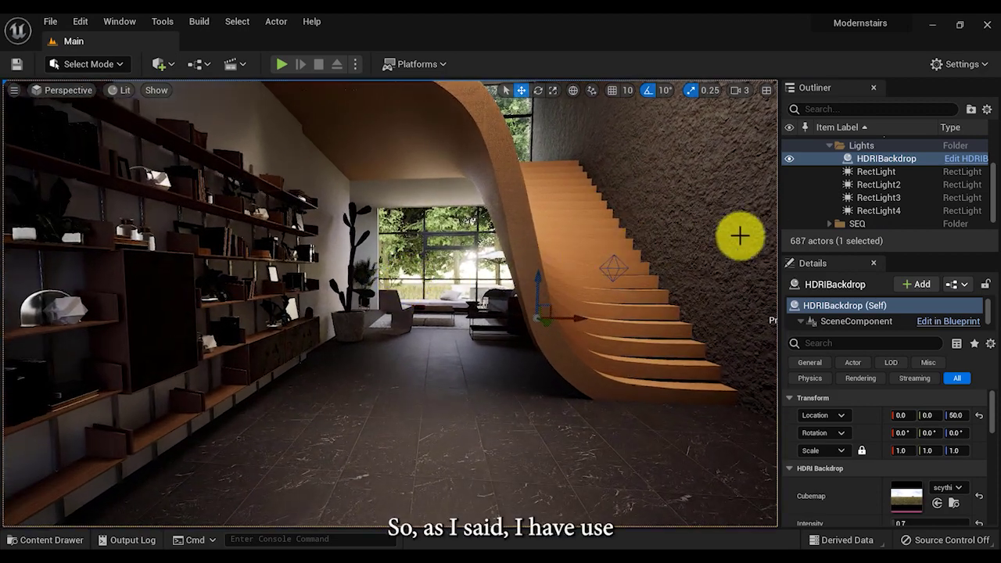
click(889, 173)
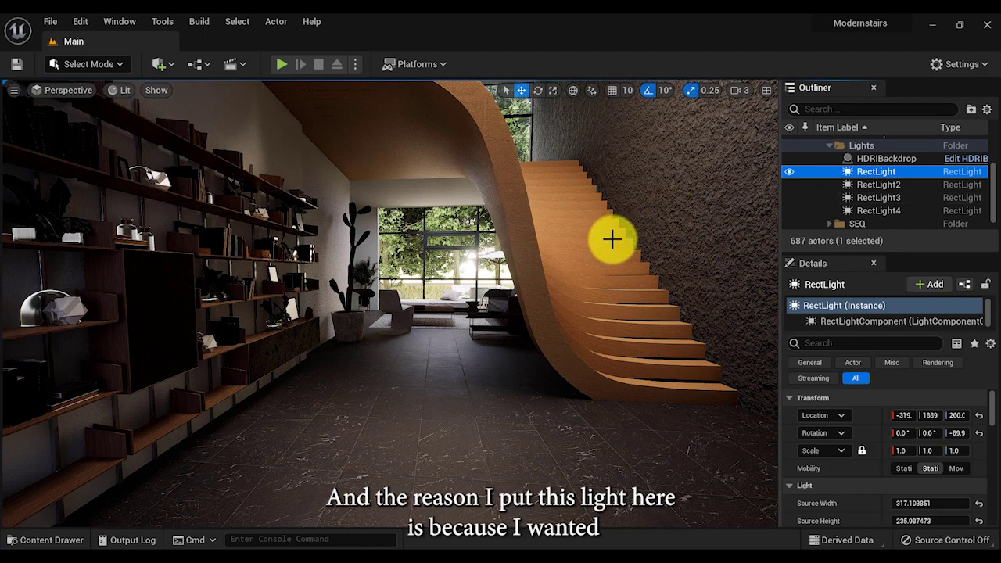
right_drag(714, 247, 777, 264)
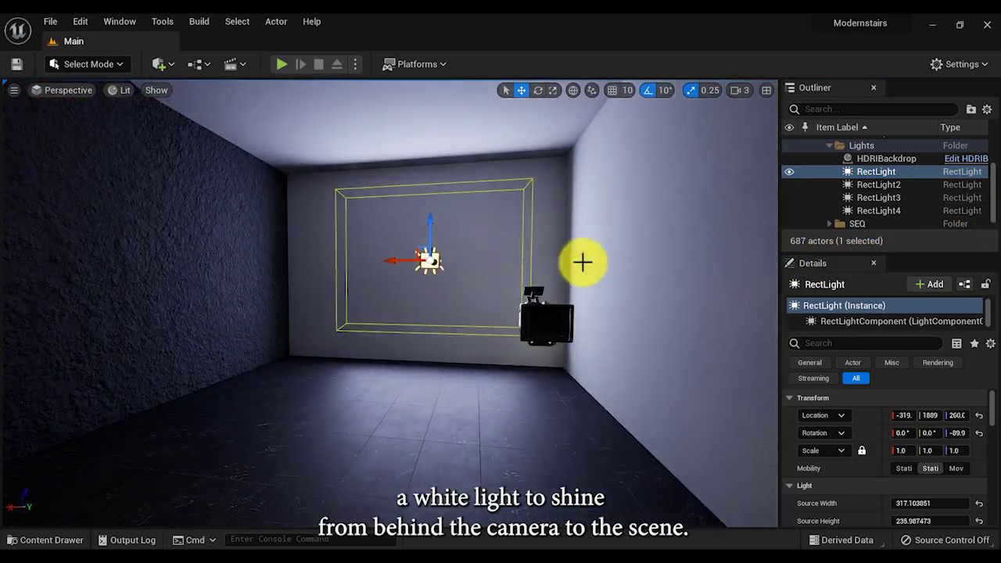
mouse_move(519, 280)
right_down()
mouse_move(507, 279)
mouse_move(543, 273)
mouse_move(518, 279)
right_up()
key(w)
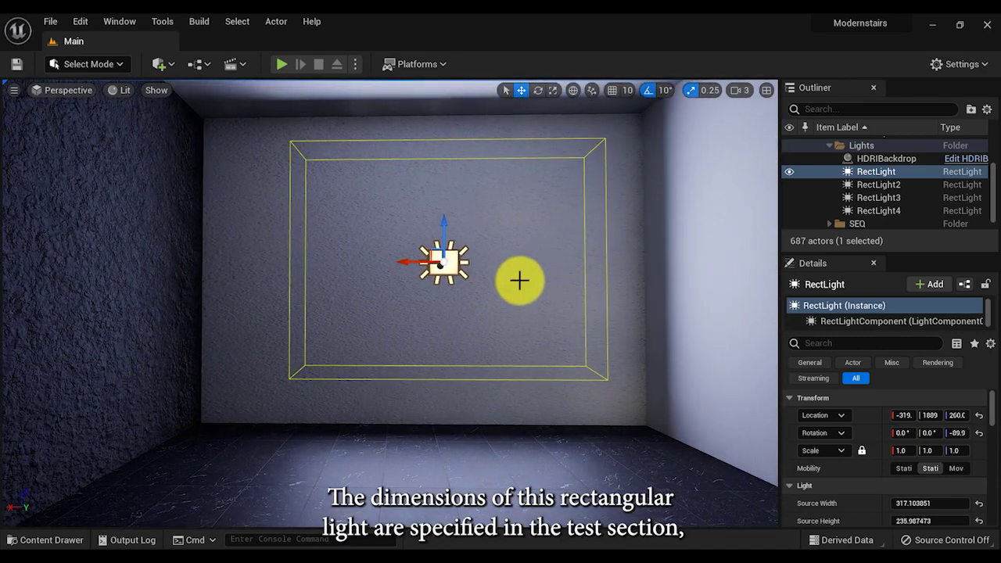
Review RectLight's source dimensions, temperature, intensity and light color without changing the values
scroll(856, 425, down, 4)
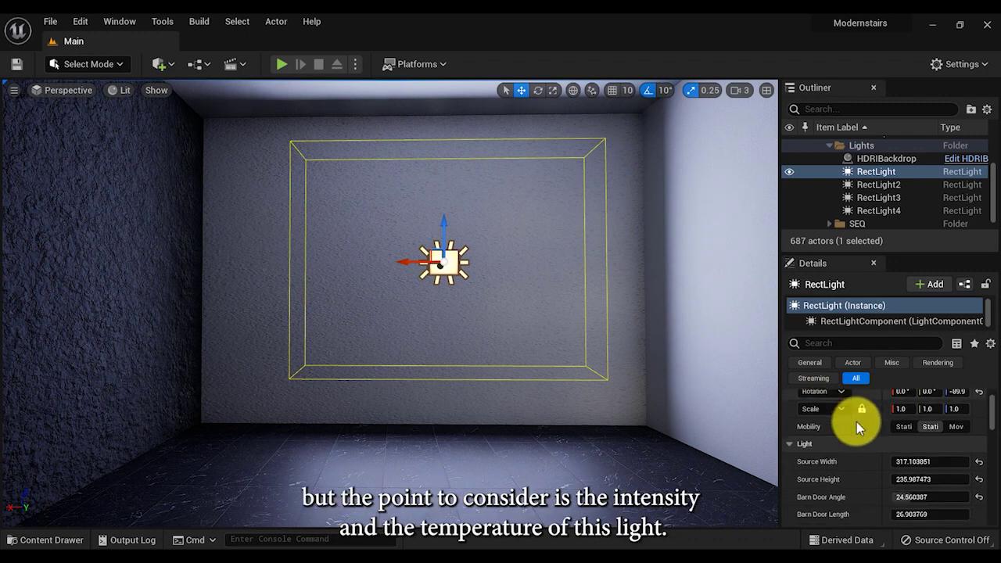
scroll(856, 421, down, 1)
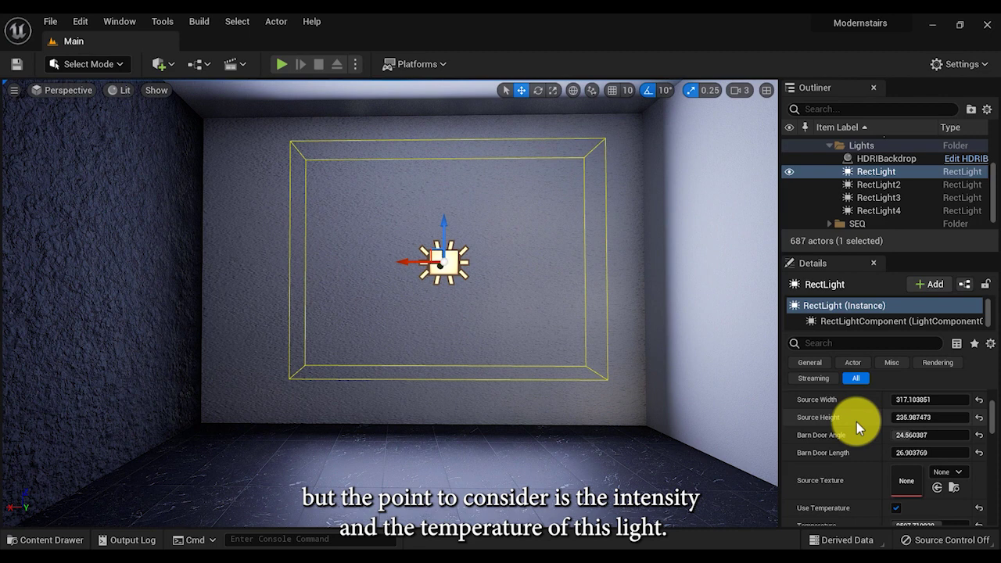
scroll(856, 421, down, 3)
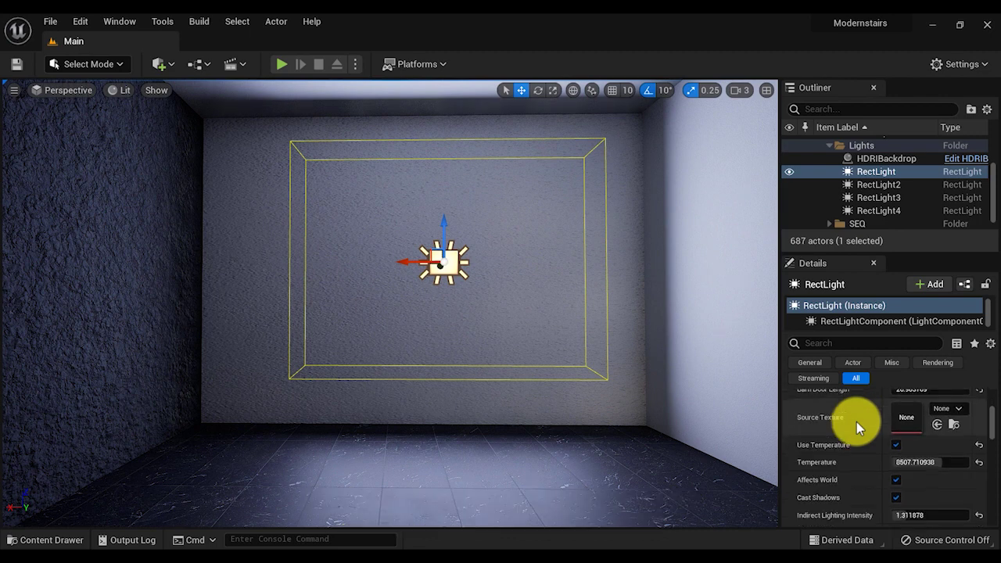
scroll(856, 422, down, 2)
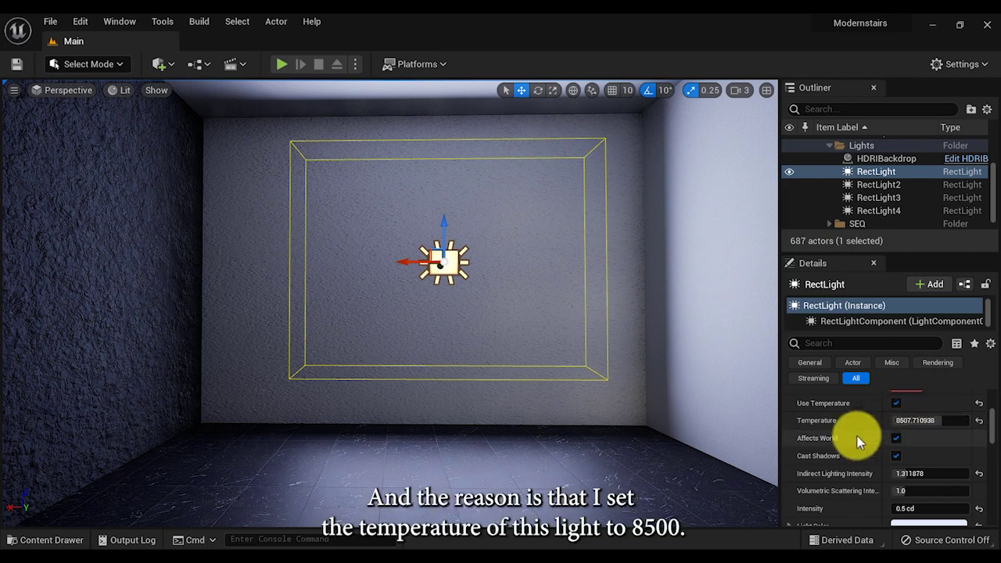
scroll(854, 491, down, 1)
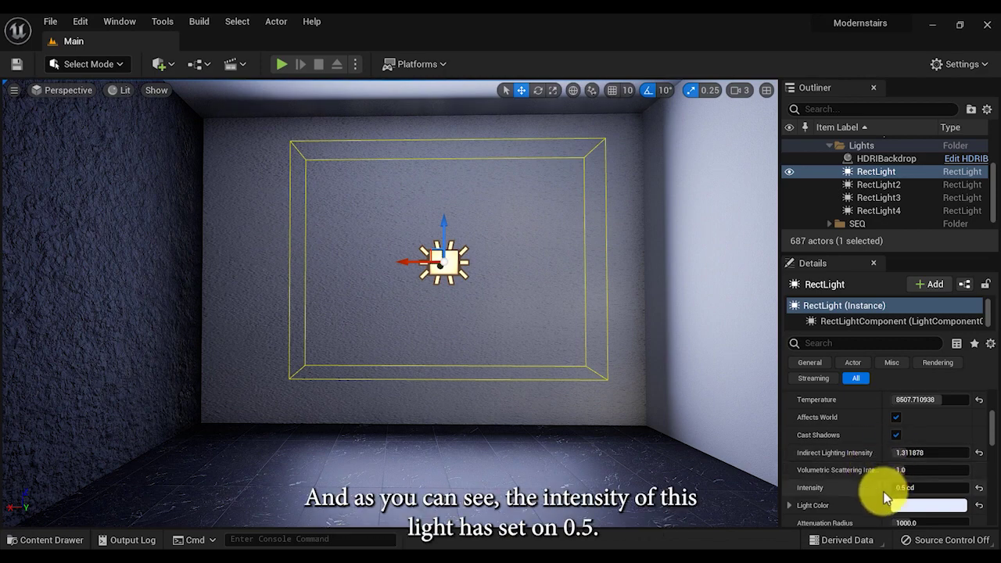
mouse_move(899, 490)
click(899, 506)
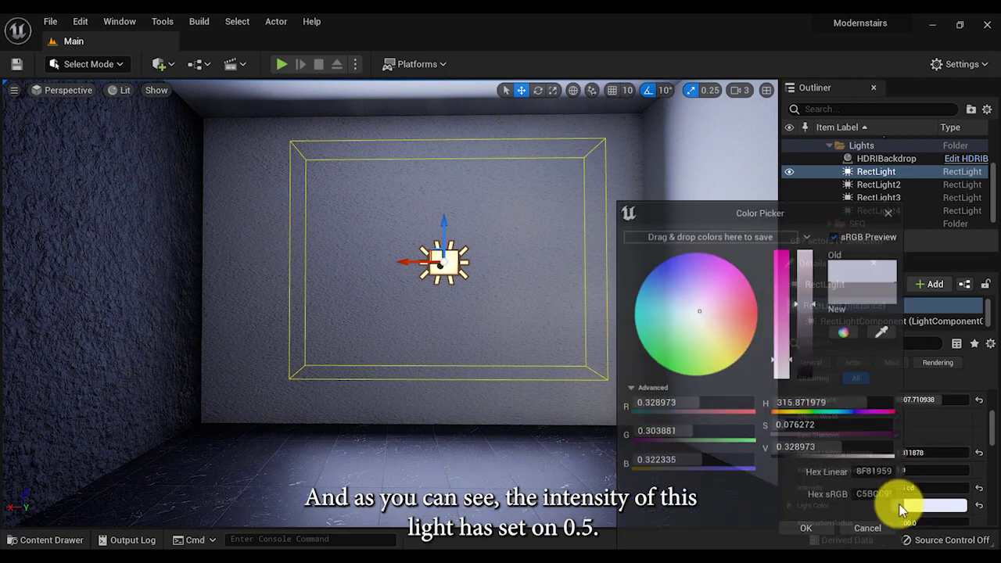
click(809, 531)
Select RectLight2, inspect its placement under the ceiling, and hide and show it to compare its effect on the staircase
right_drag(697, 424, 820, 436)
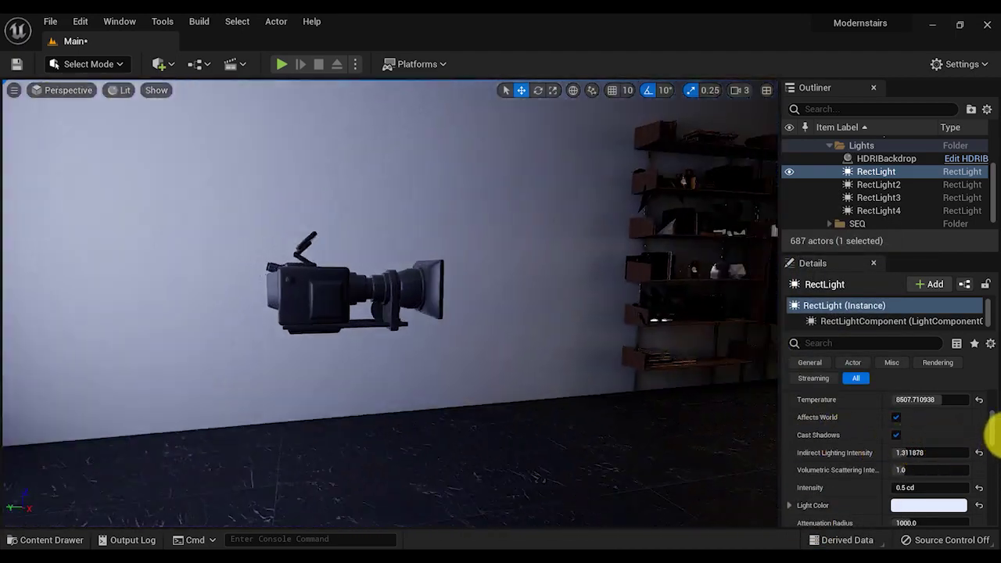
key(f)
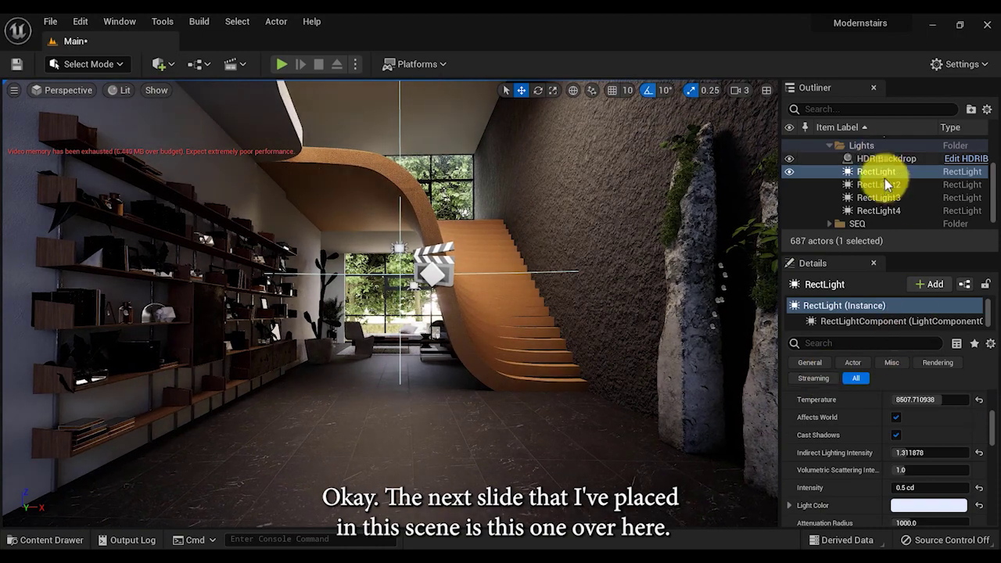
click(880, 184)
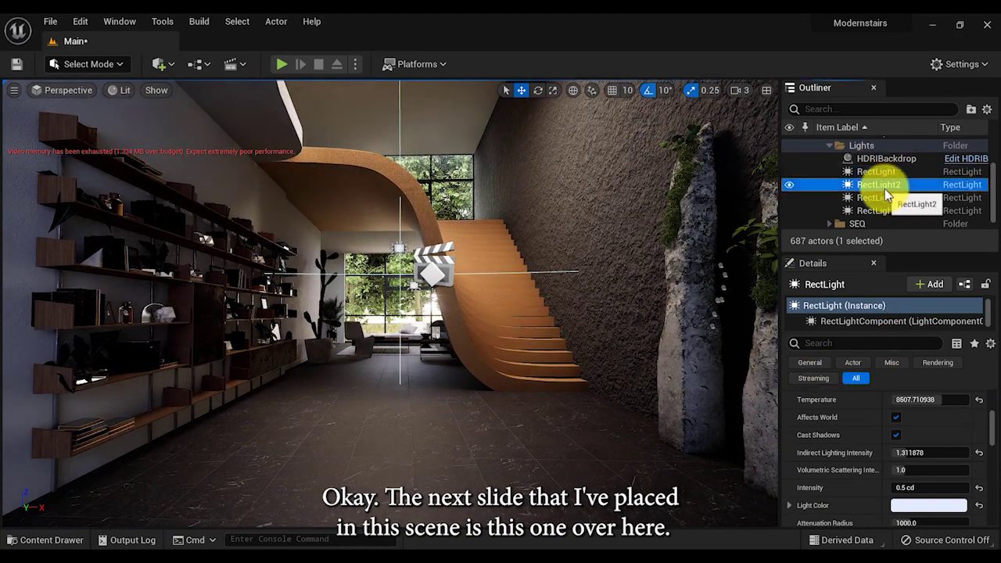
key(f)
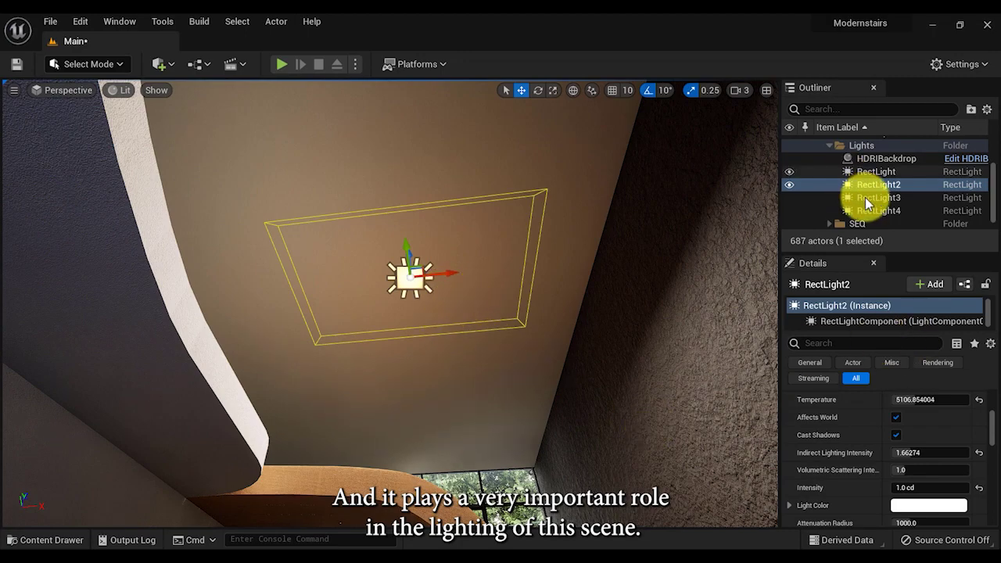
right_drag(534, 467, 543, 554)
key(s)
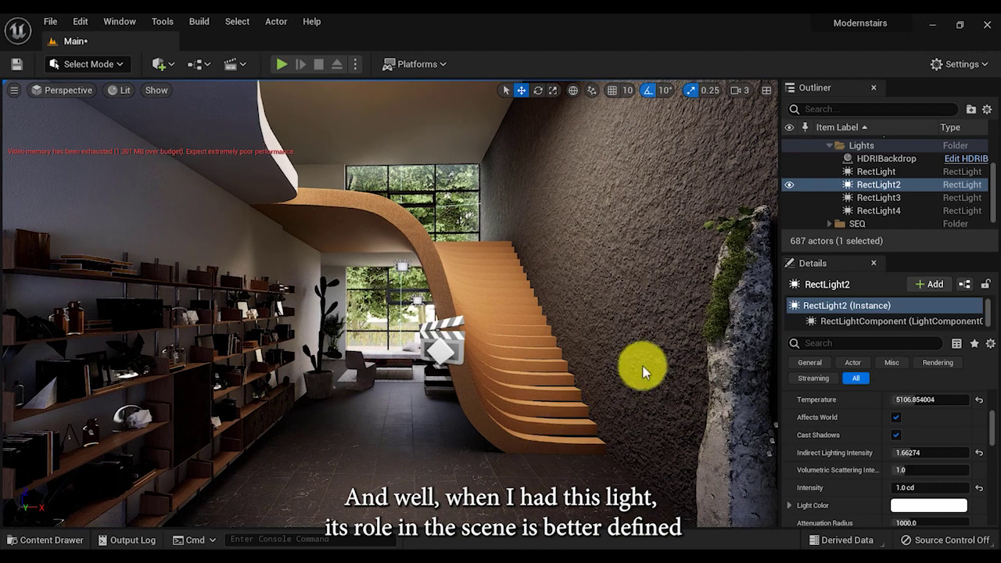
click(789, 186)
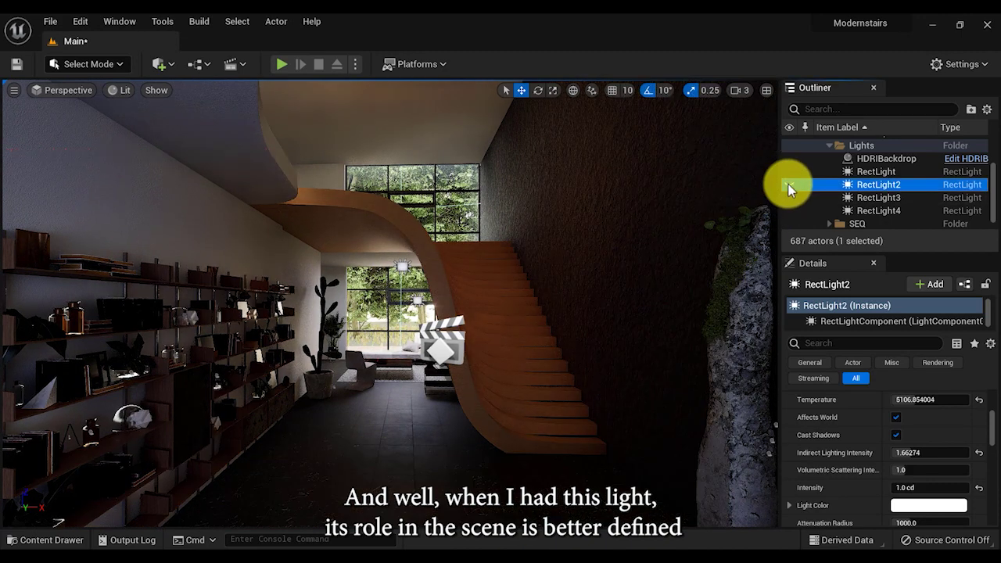
click(789, 185)
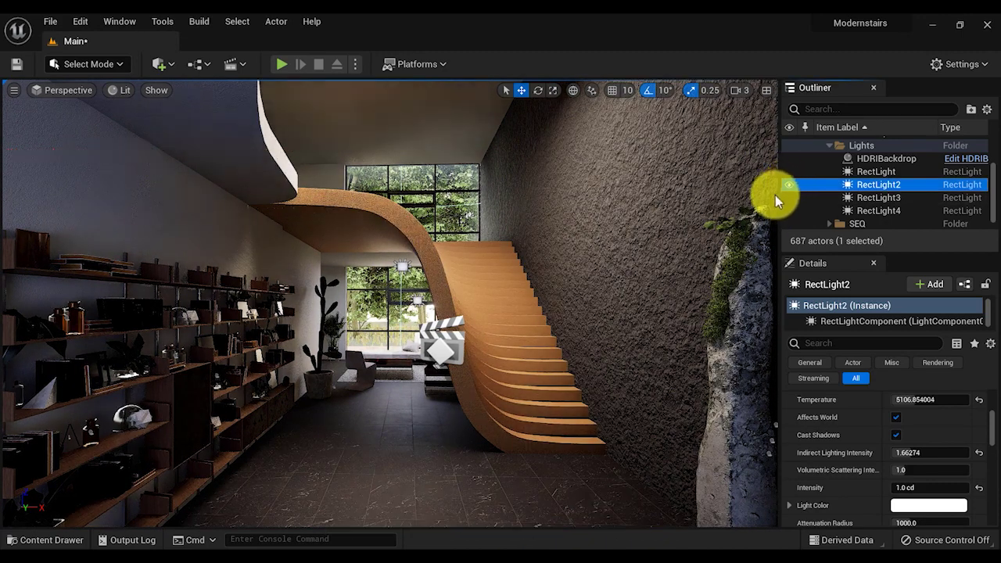
Review RectLight2's source dimensions, temperature, intensity and light color without changing the values
scroll(835, 456, up, 3)
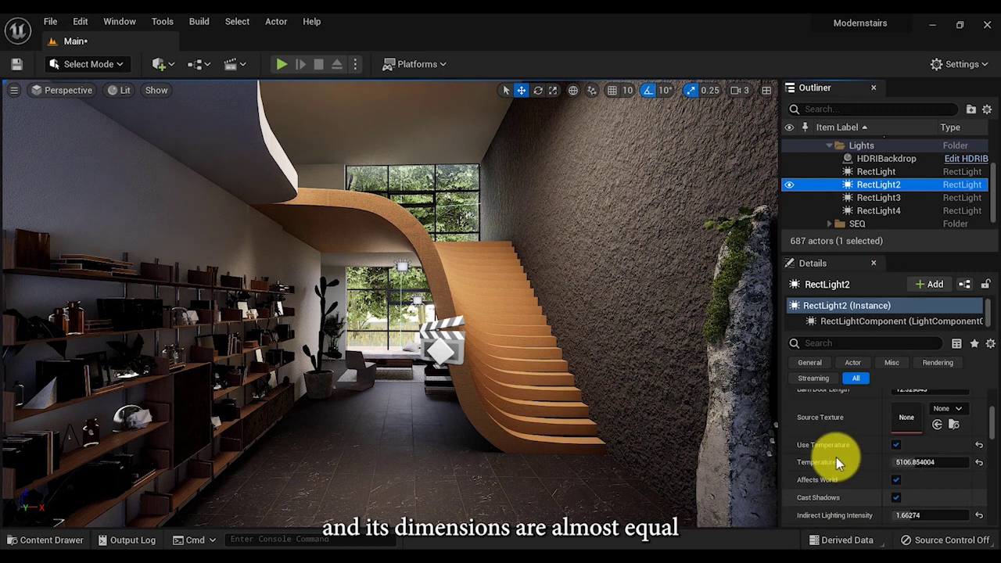
scroll(836, 457, up, 1)
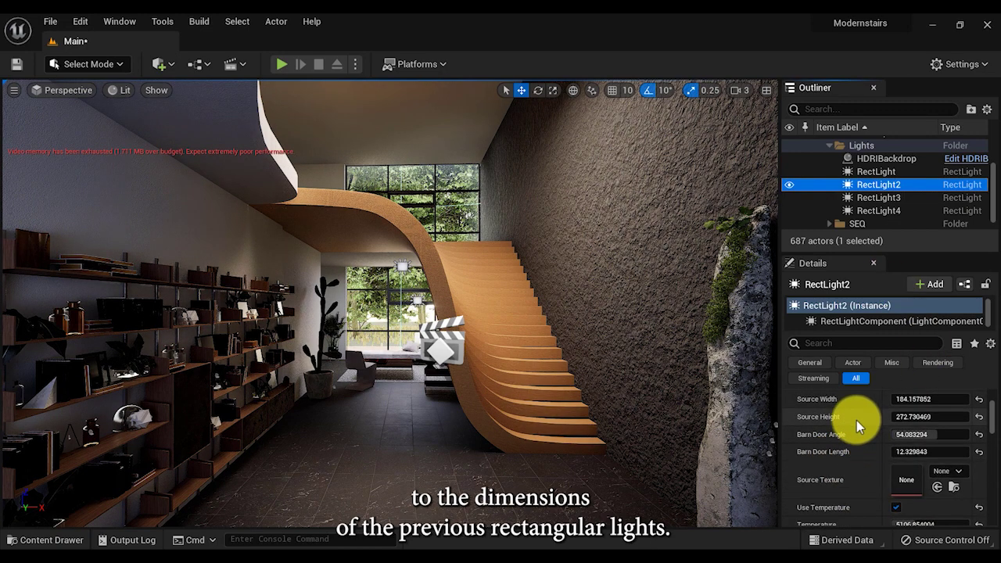
scroll(859, 438, down, 4)
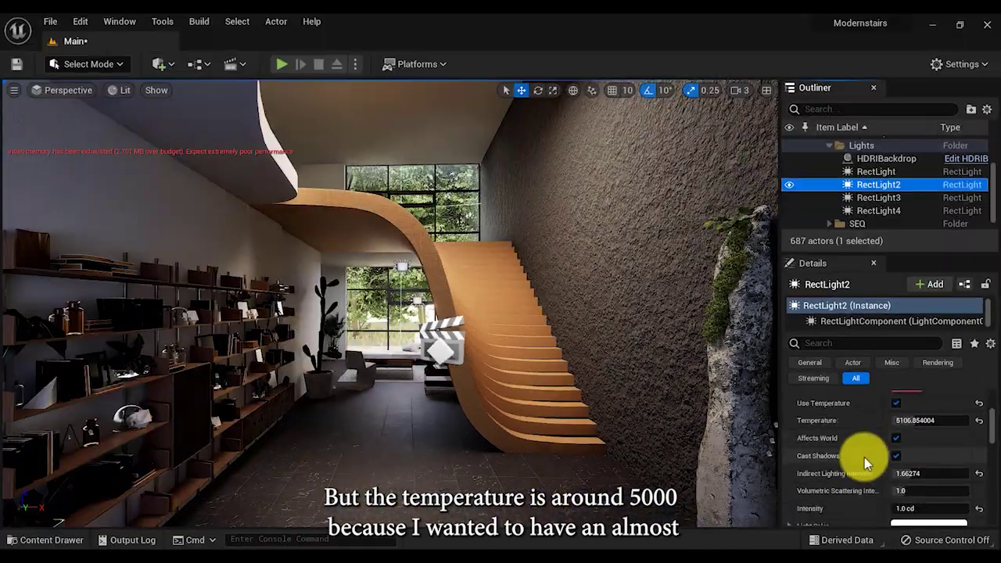
scroll(811, 390, down, 2)
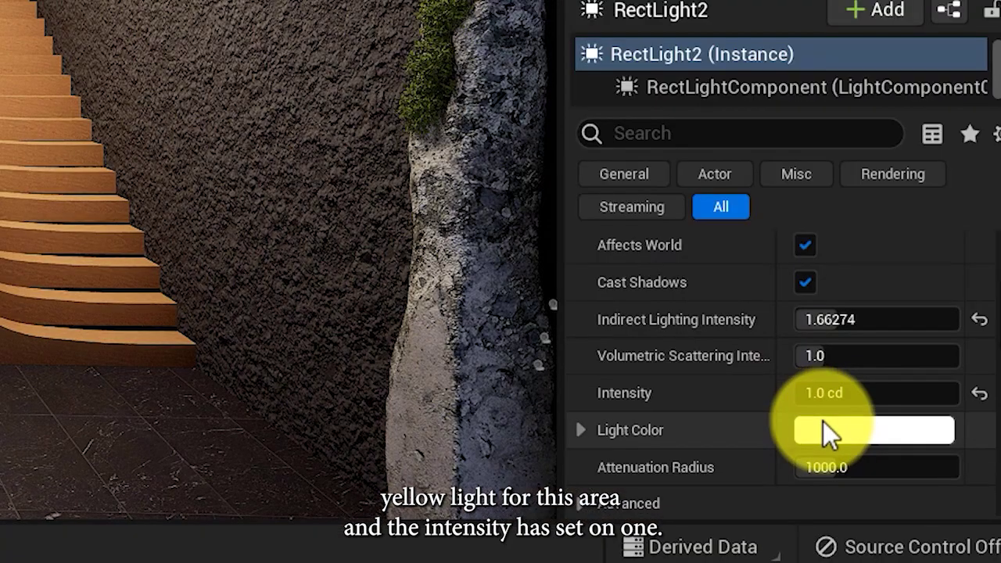
click(823, 422)
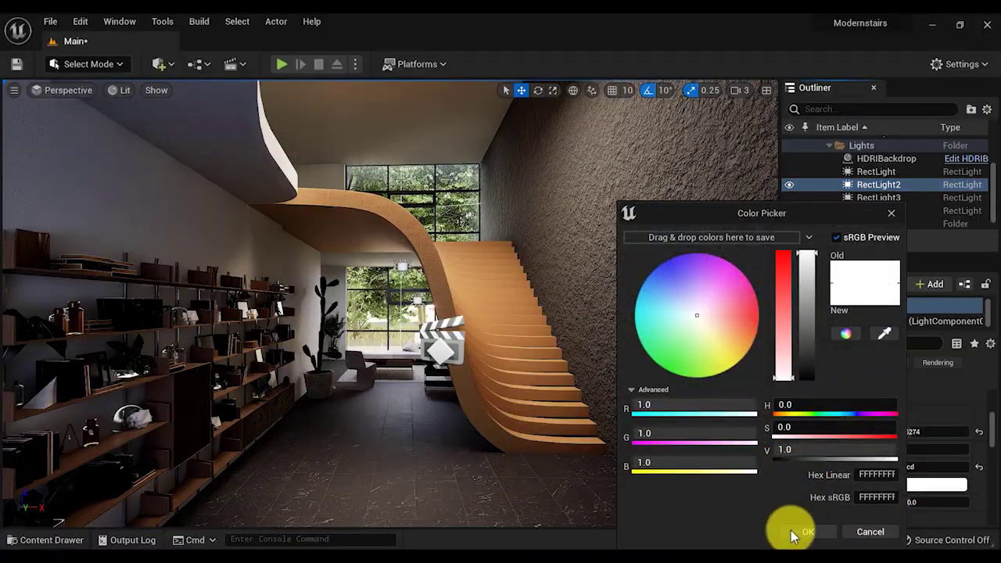
click(795, 532)
Select RectLight3 above the seating area and hide and show it repeatedly to compare its effect on the furniture
right_drag(403, 301, 398, 308)
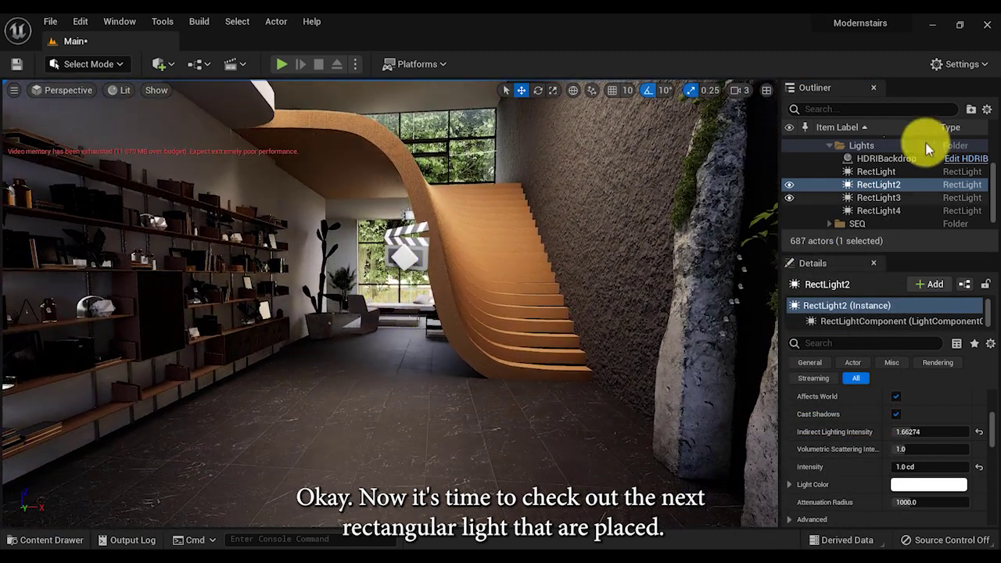
click(860, 197)
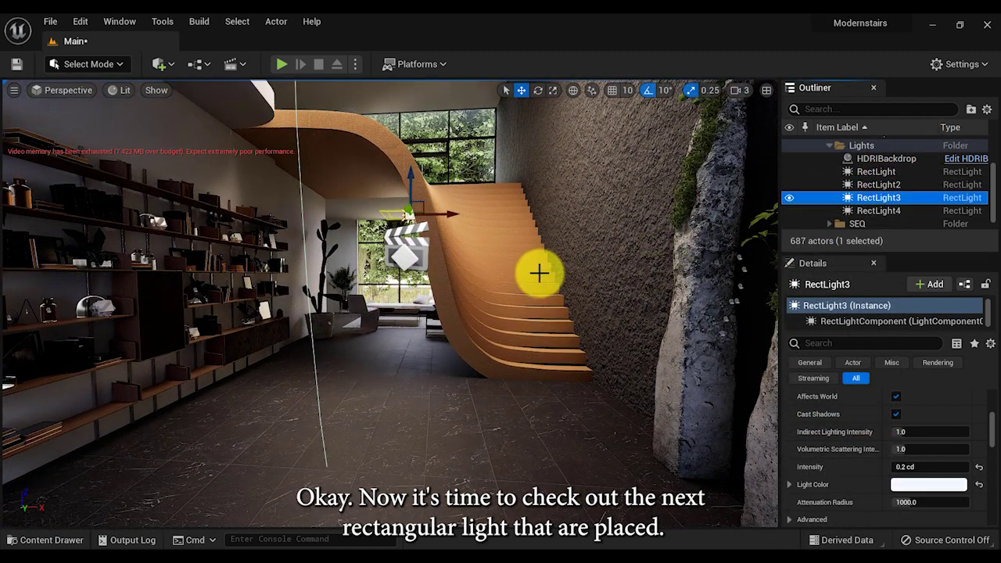
right_drag(538, 272, 559, 251)
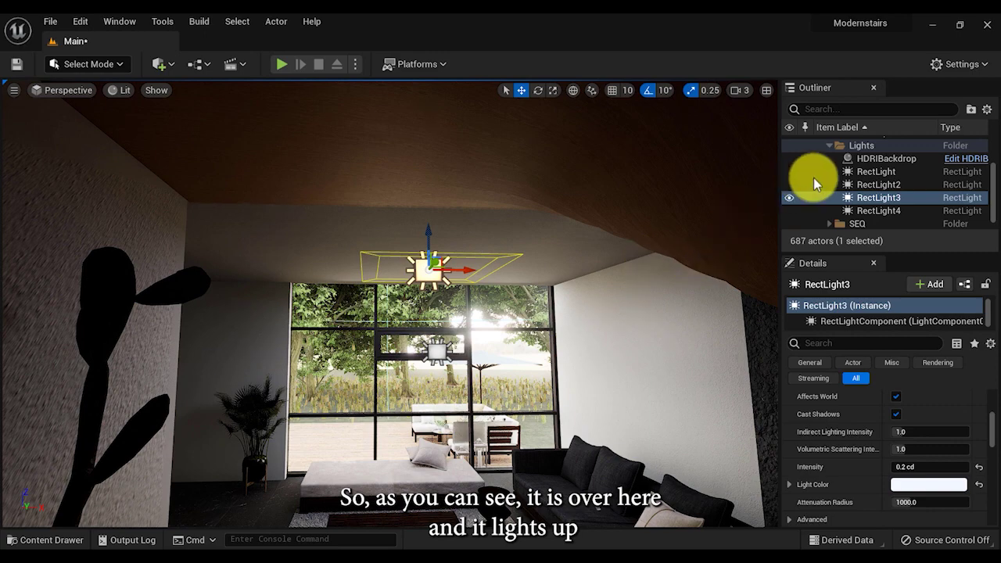
click(790, 201)
click(790, 201)
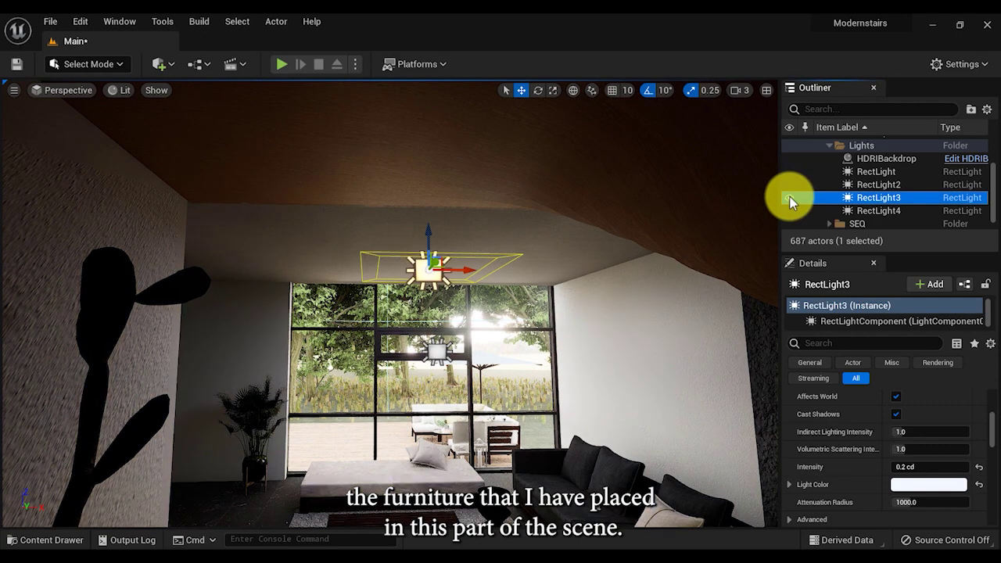
click(789, 201)
click(790, 201)
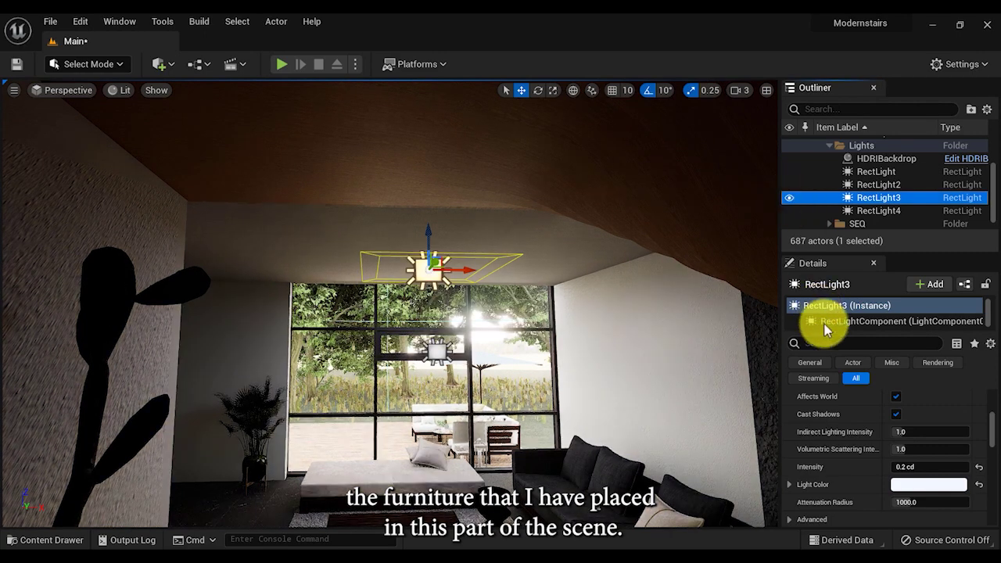
Review RectLight3's source dimensions, temperature and intensity in its light settings
scroll(835, 401, up, 8)
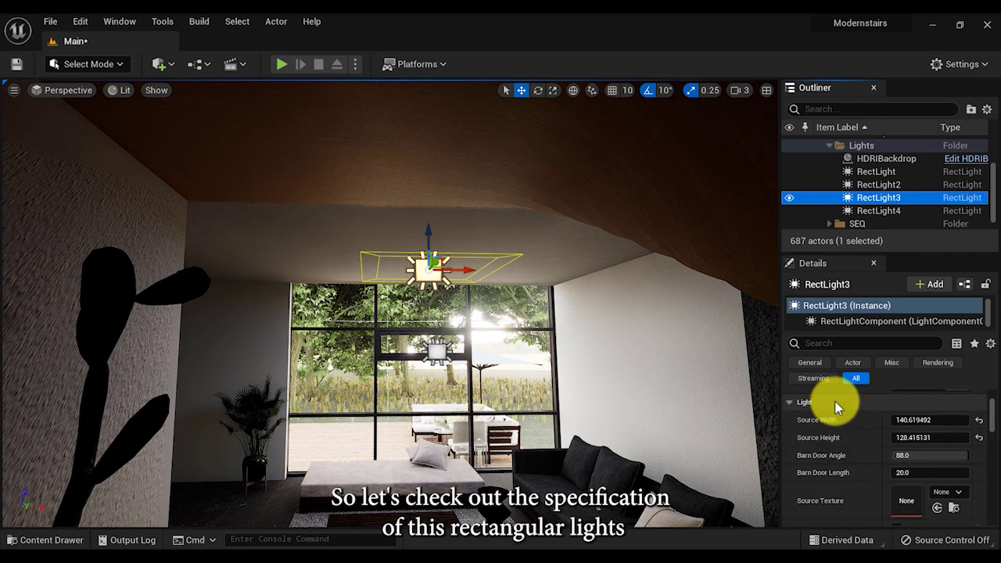
scroll(835, 406, up, 1)
scroll(835, 406, down, 5)
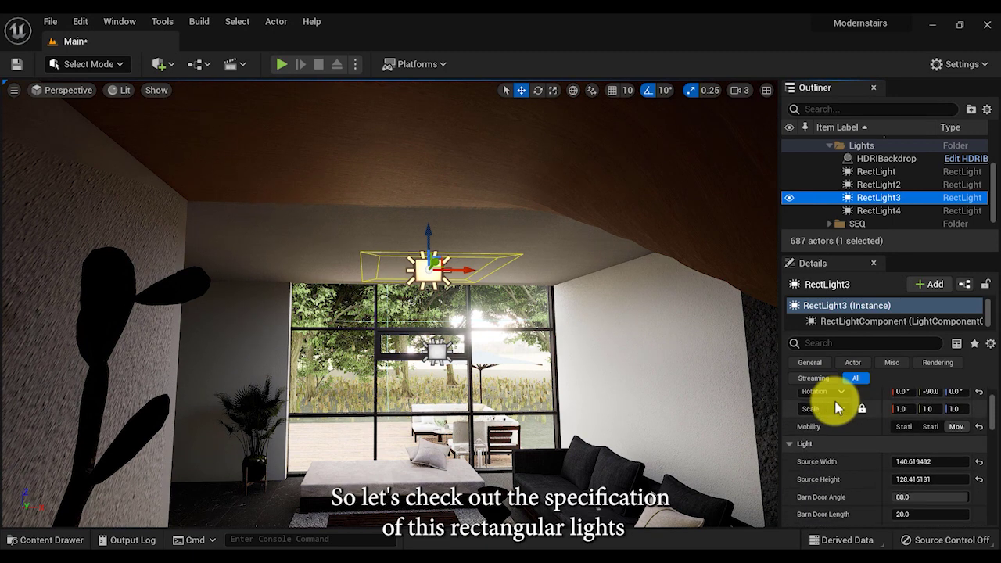
scroll(839, 421, down, 4)
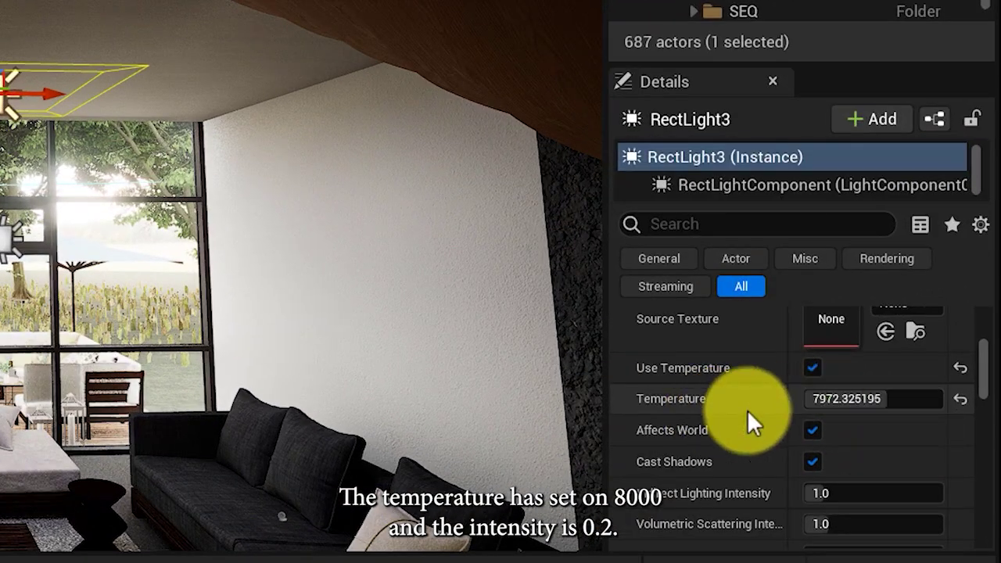
scroll(782, 414, down, 3)
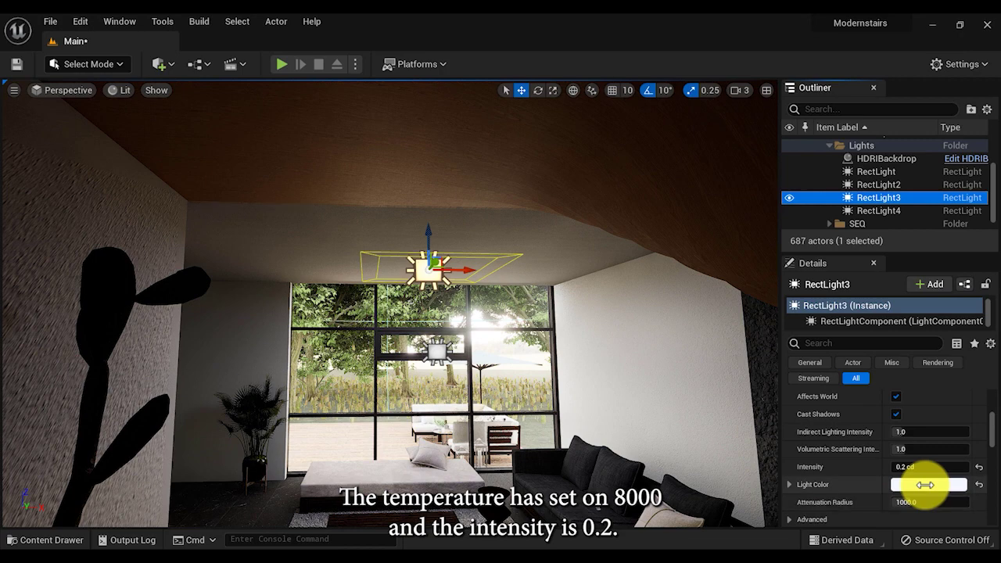
Select RectLight4 at the window, hide and show it to compare its effect, and check its source dimensions
right_drag(442, 379, 432, 391)
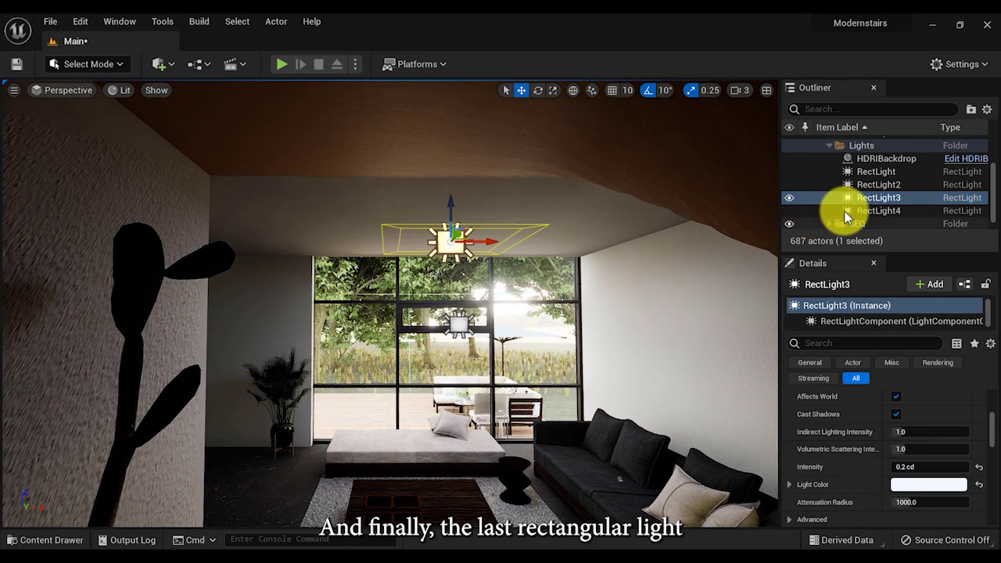
click(860, 213)
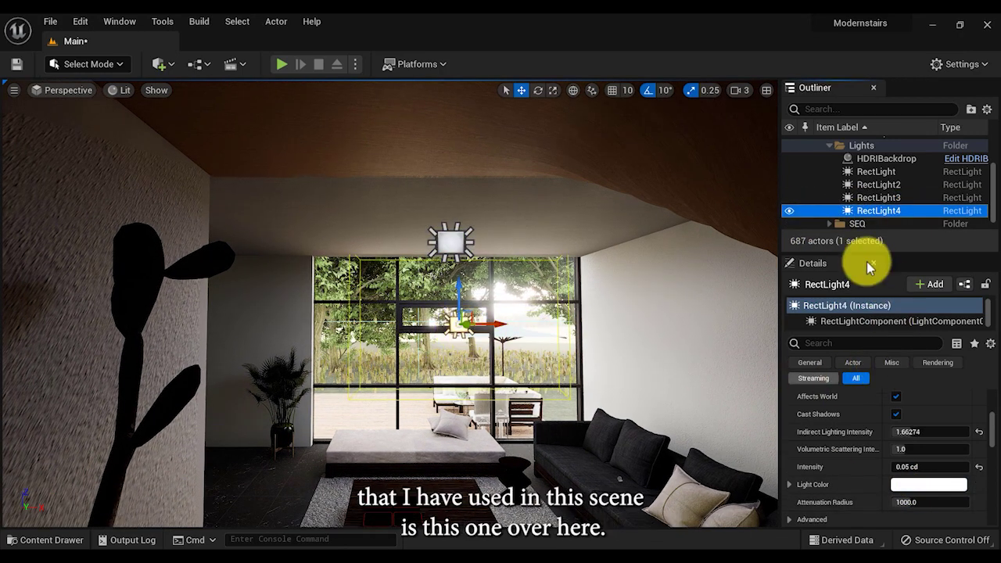
click(790, 211)
click(791, 211)
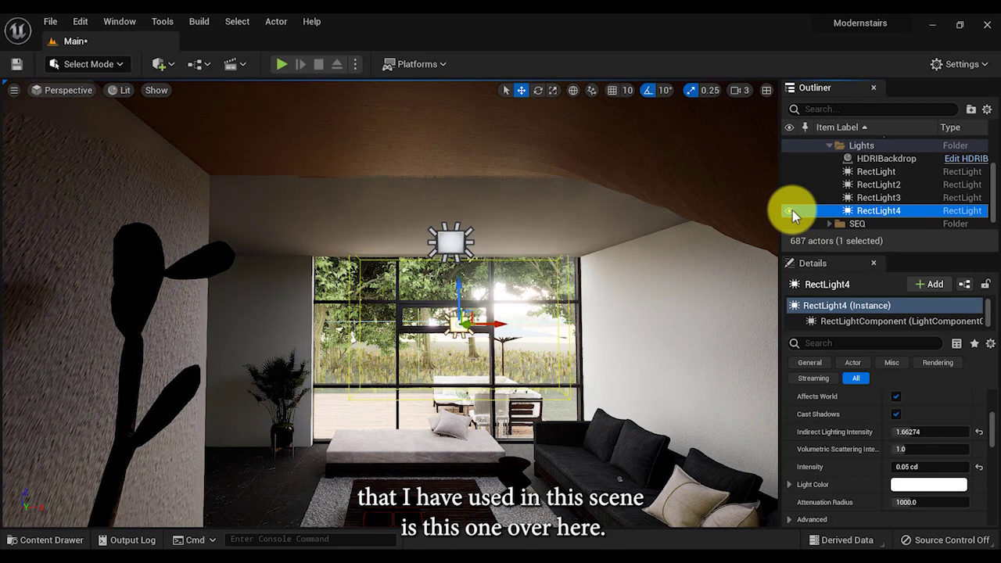
click(791, 211)
click(791, 211)
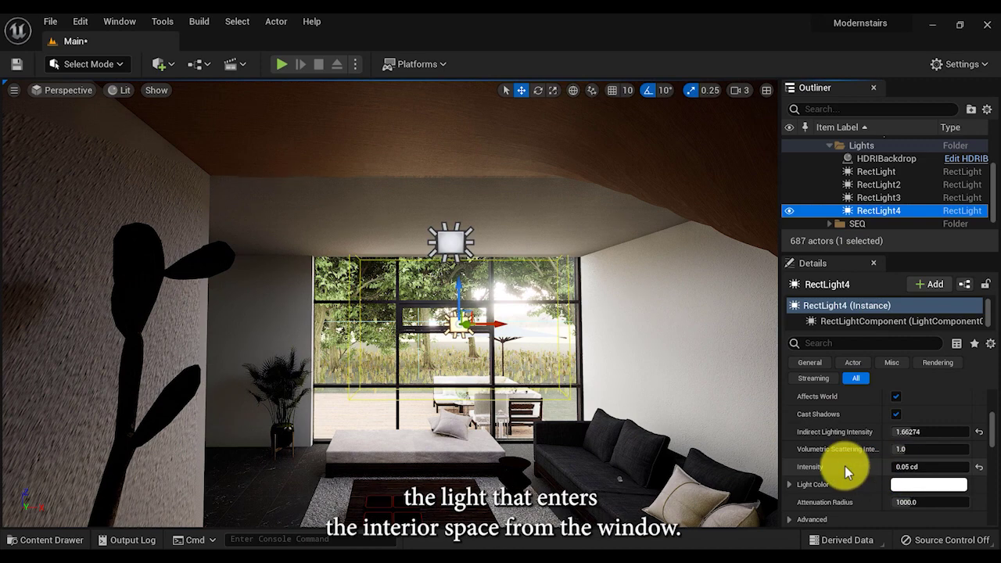
scroll(846, 470, up, 6)
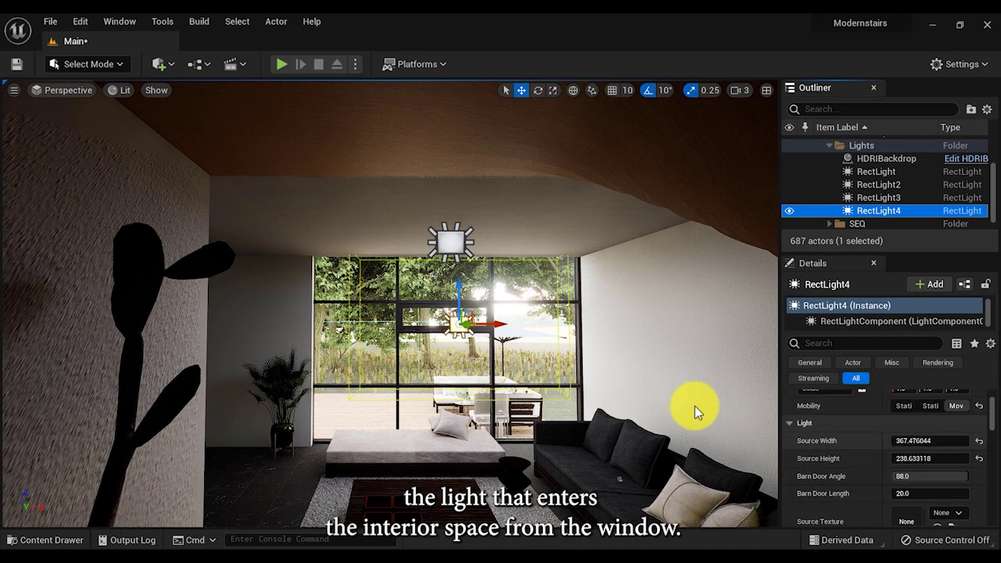
Return to the overall staircase view, deselect RectLight4 and collapse the Lights folder
key(s)
mouse_move(442, 347)
right_down()
mouse_move(425, 358)
mouse_move(447, 346)
right_up()
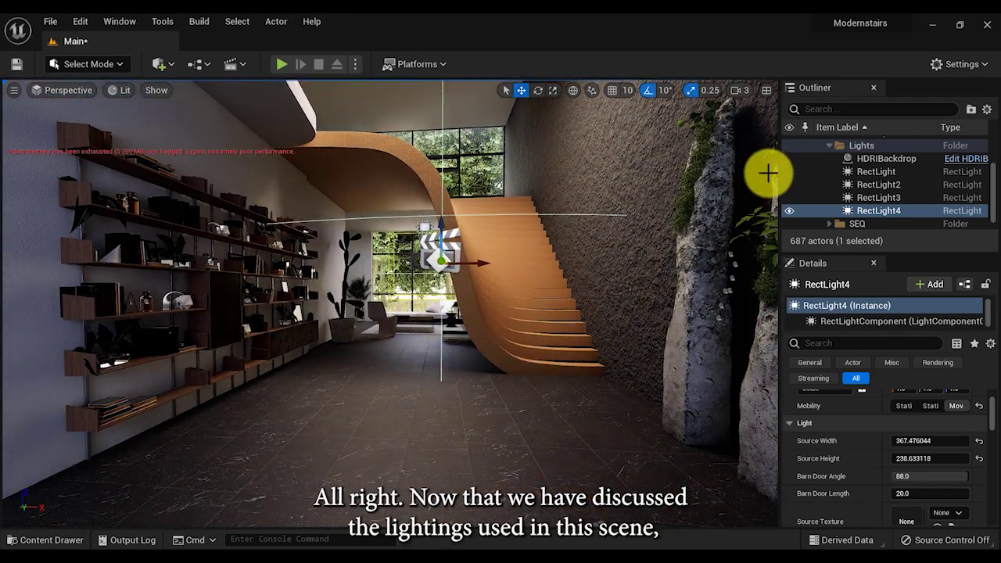
key(Escape)
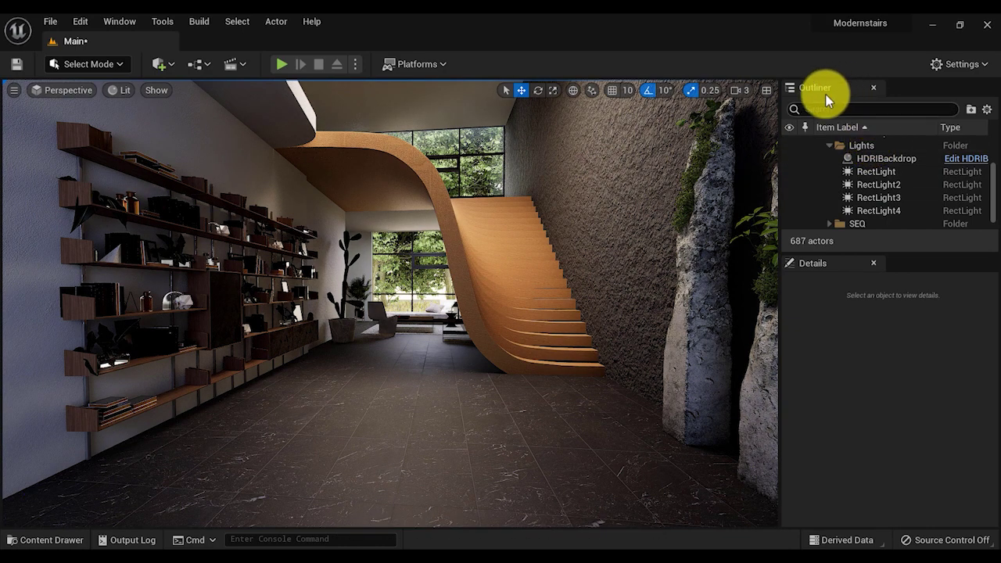
click(829, 147)
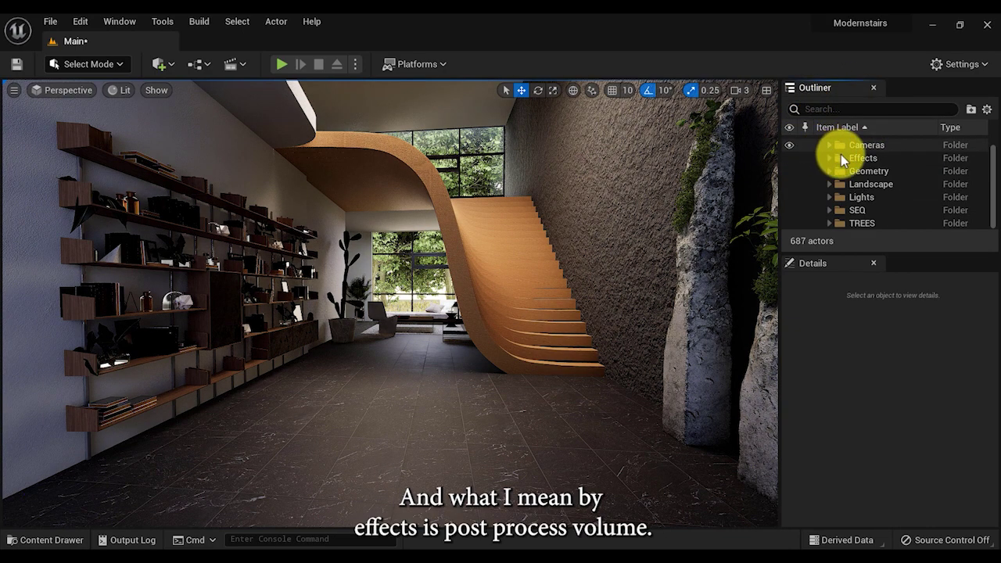
Select the PostProcessVolume in the Effects folder, and hide and show it to compare its effect on the scene
click(831, 157)
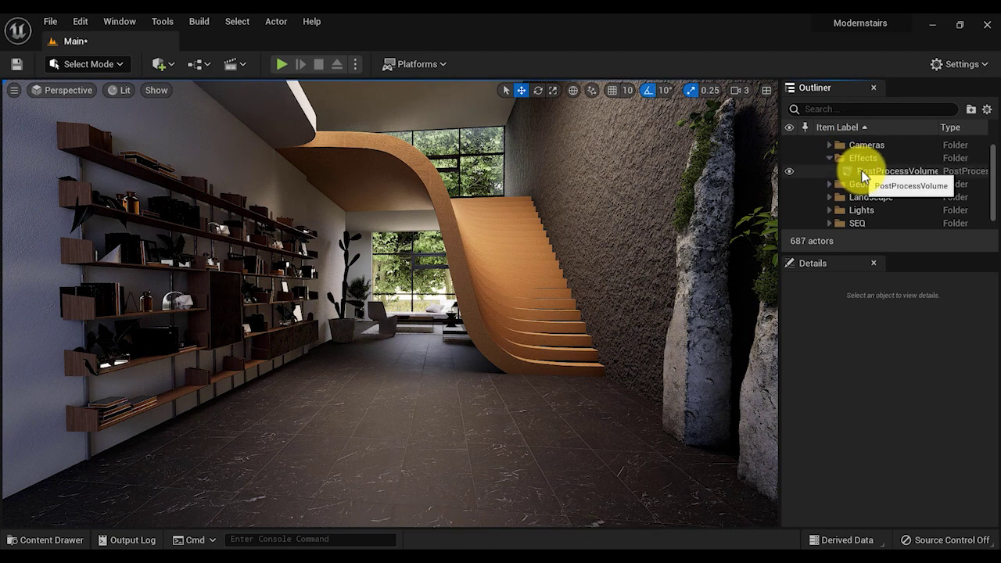
click(860, 170)
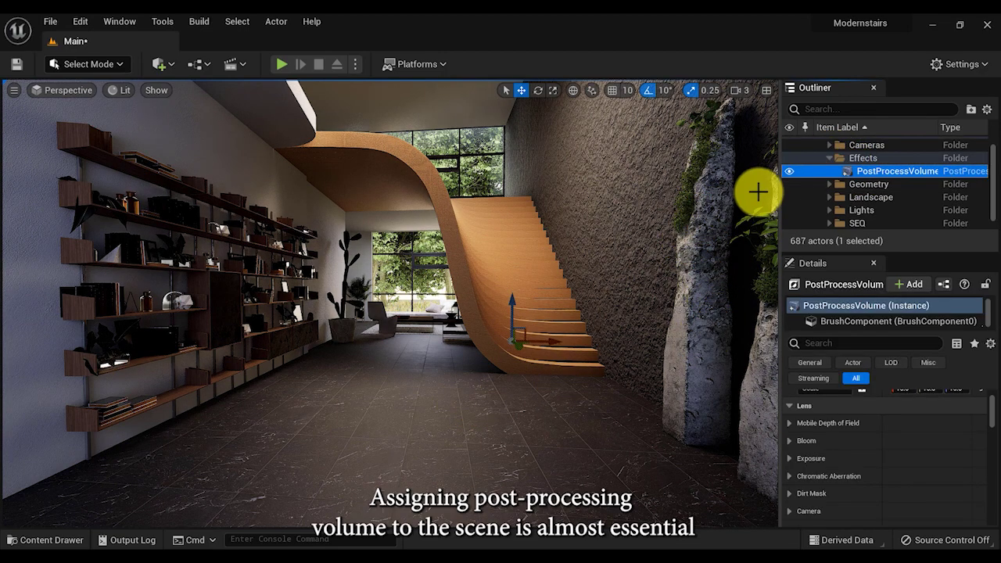
click(788, 172)
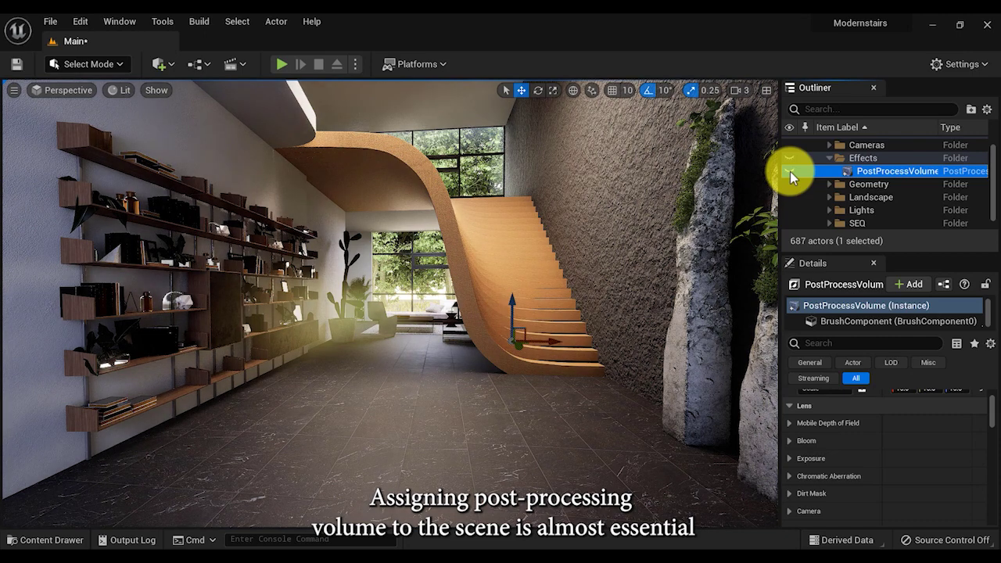
click(790, 171)
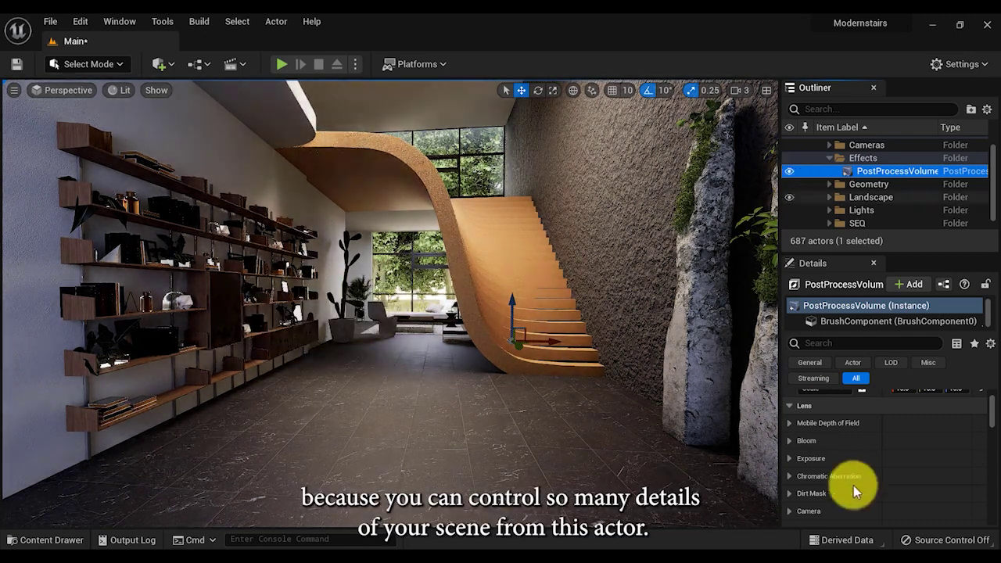
Review the PostProcessVolume's Bloom method and intensity in its Lens settings
scroll(849, 476, up, 2)
scroll(806, 477, down, 2)
click(790, 441)
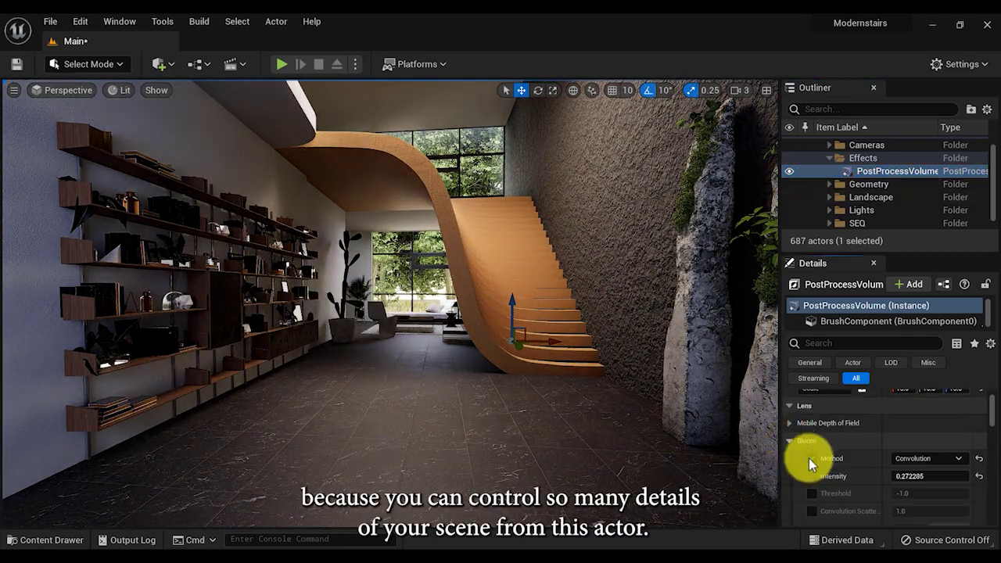
click(791, 443)
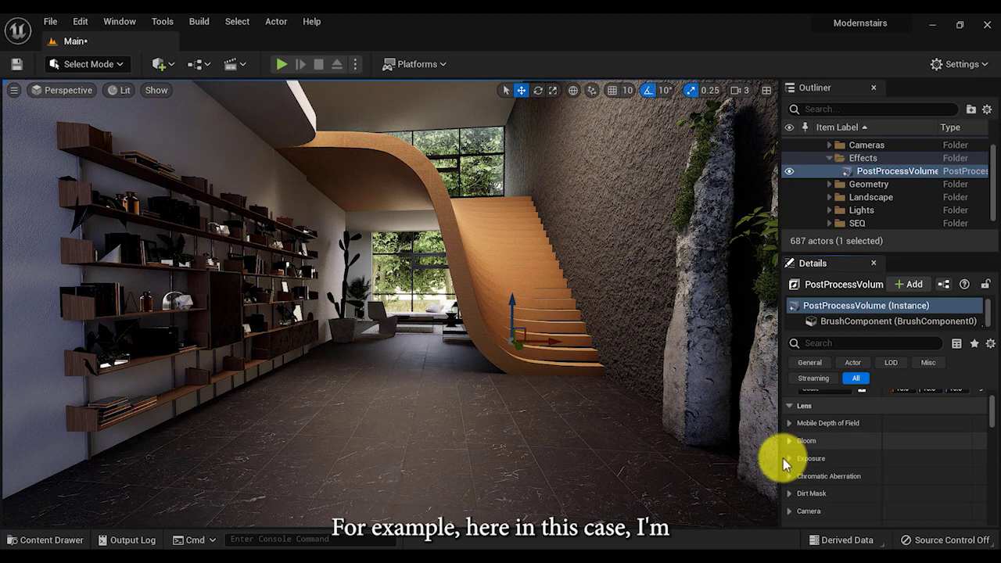
Set the PostProcessVolume's Exposure Compensation to 0
click(789, 459)
scroll(786, 475, down, 2)
mouse_move(927, 435)
mouse_down()
mouse_move(920, 431)
mouse_move(925, 440)
mouse_up()
click(927, 436)
text(0)
key(Return)
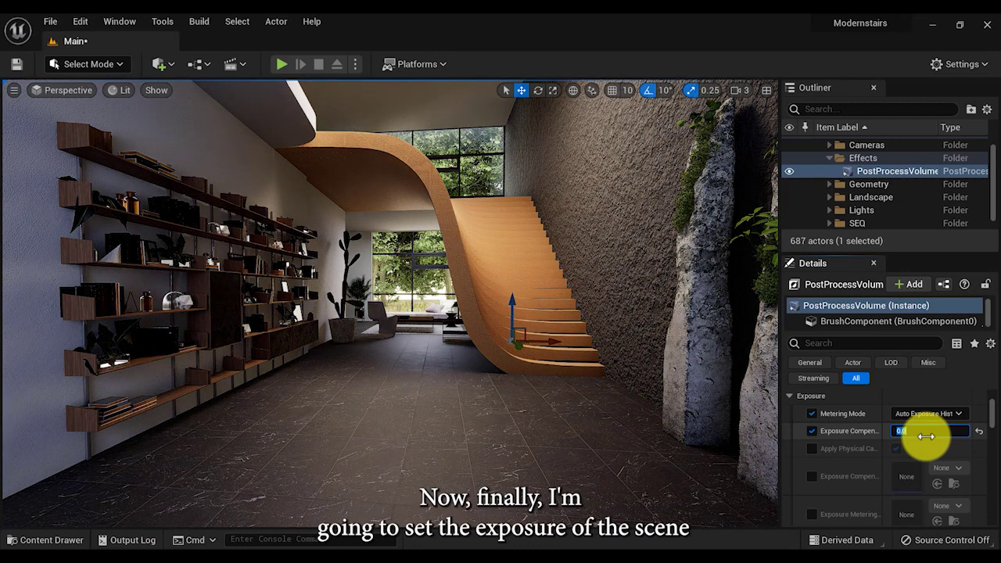
Check the PostProcessVolume's Lens Flares intensity setting and collapse the Effects folder
click(798, 395)
click(789, 481)
scroll(794, 482, down, 1)
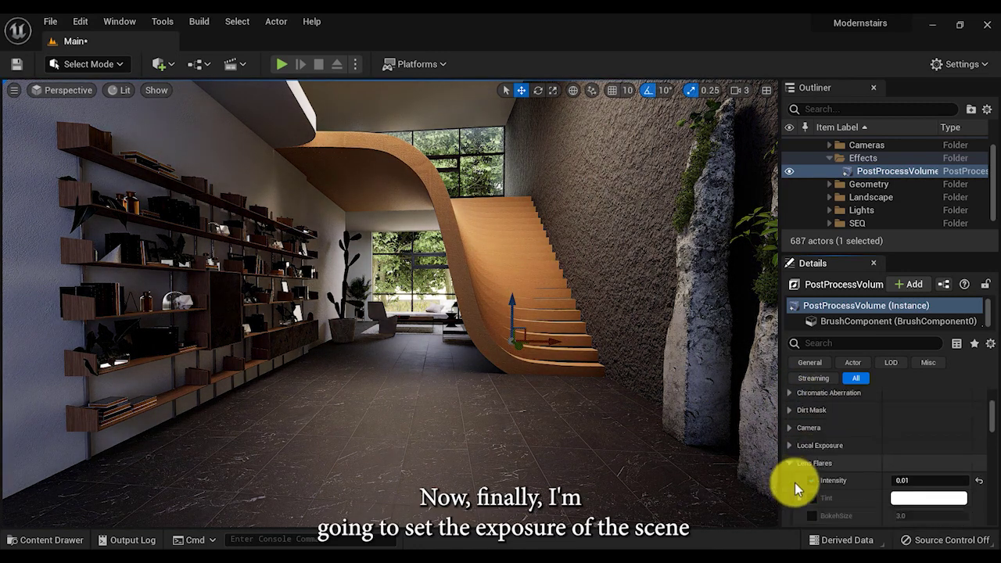
scroll(795, 482, down, 1)
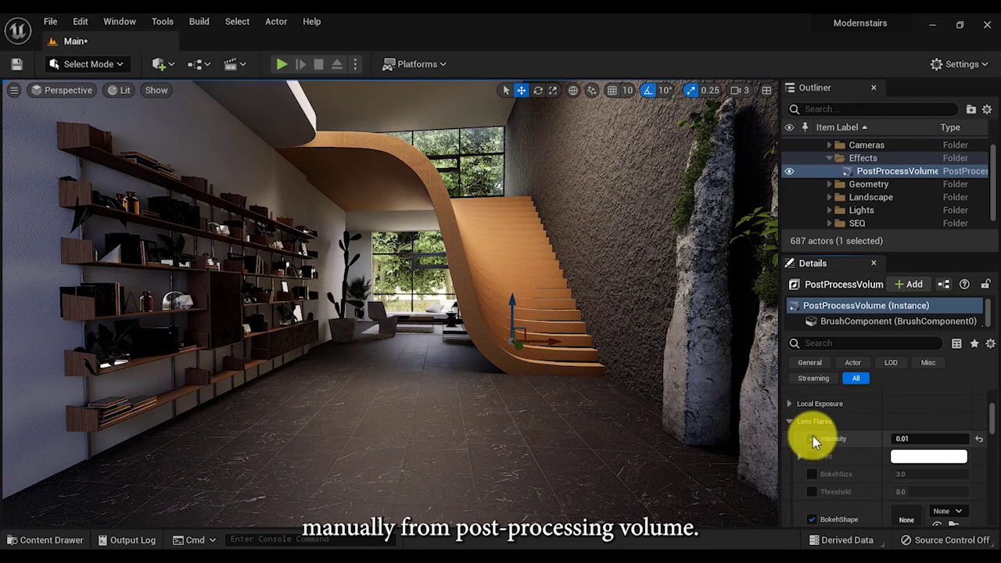
click(811, 439)
click(830, 156)
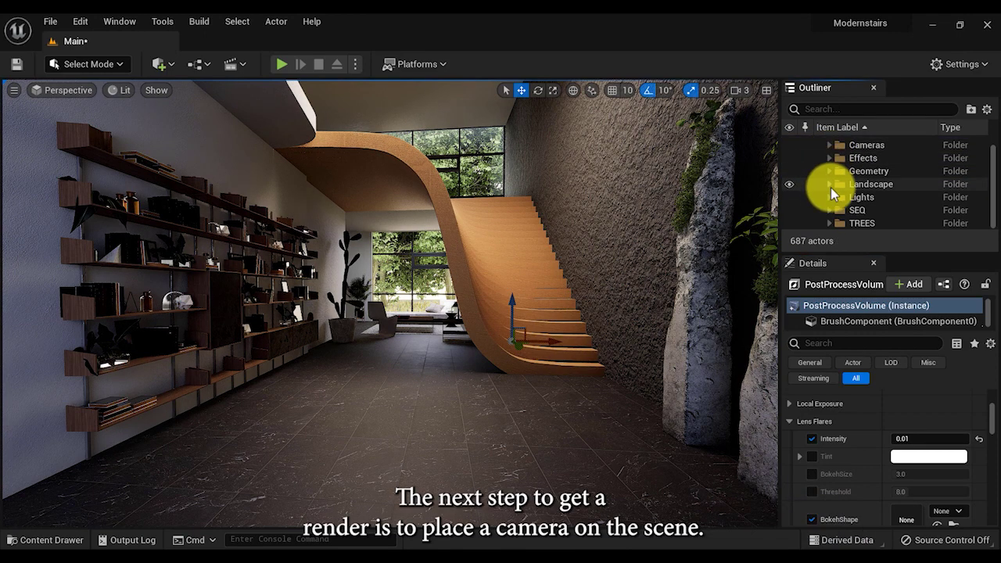
Preview the existing CineCameraActor from the Cameras folder, collapse the folder and clear the selection
scroll(831, 188, up, 1)
click(830, 156)
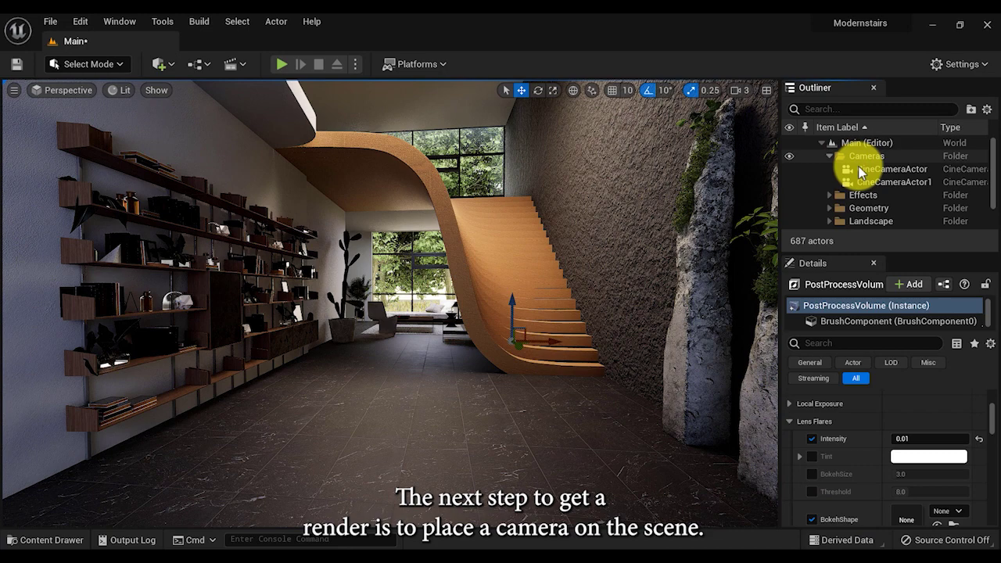
click(874, 170)
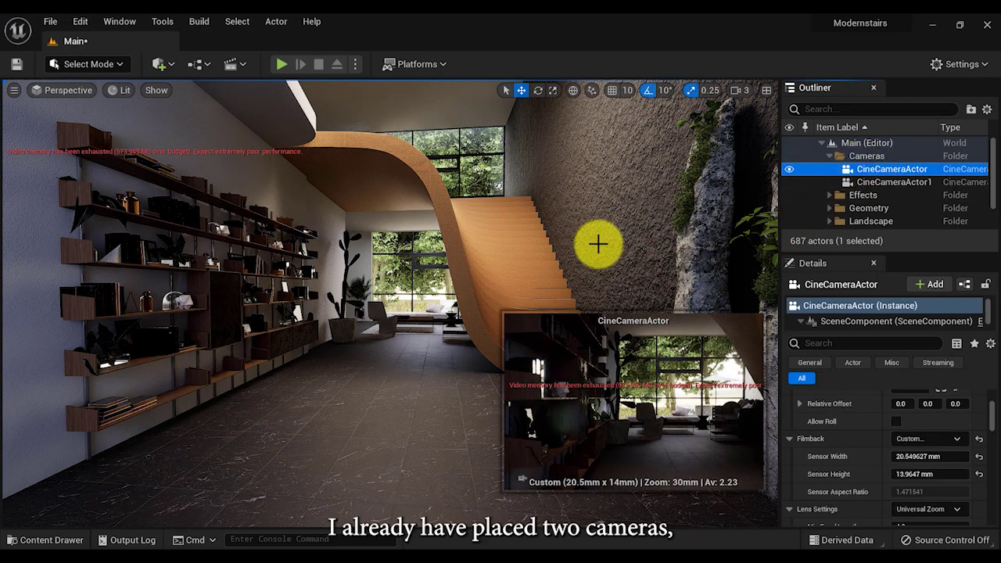
mouse_move(574, 252)
right_down()
mouse_move(556, 250)
mouse_move(570, 253)
right_up()
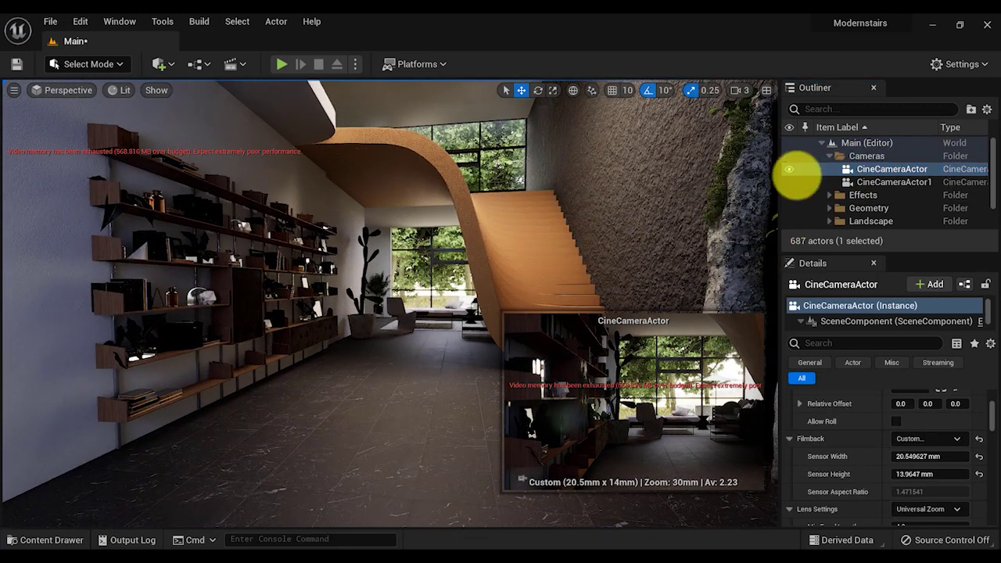
click(830, 155)
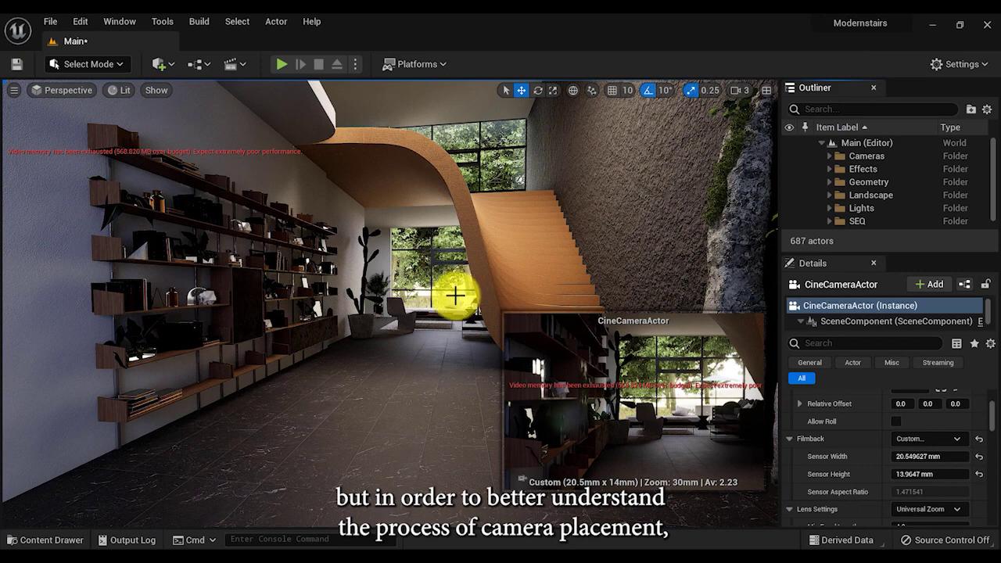
key(Escape)
Add a new Cine Camera Actor to the scene
click(165, 66)
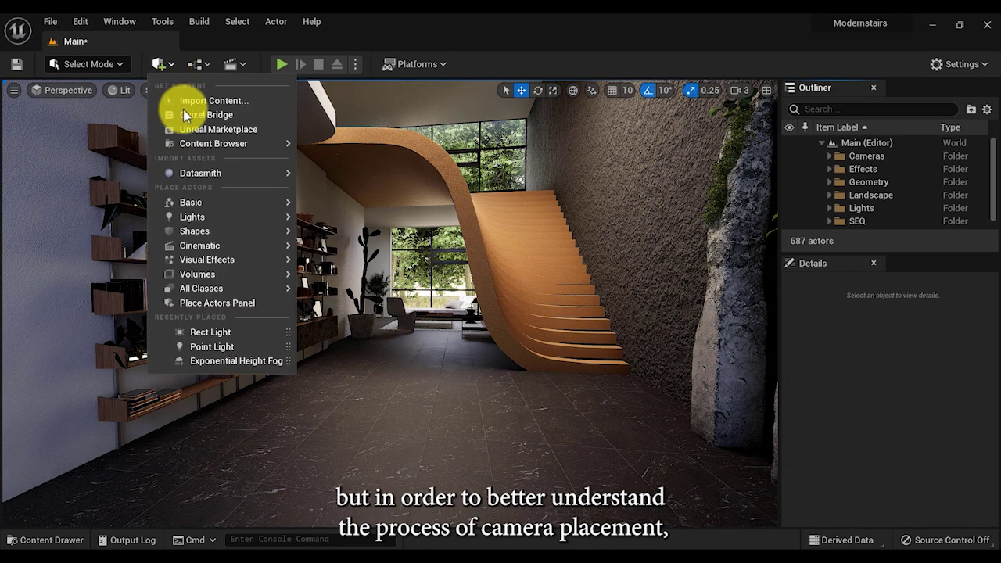
mouse_move(216, 249)
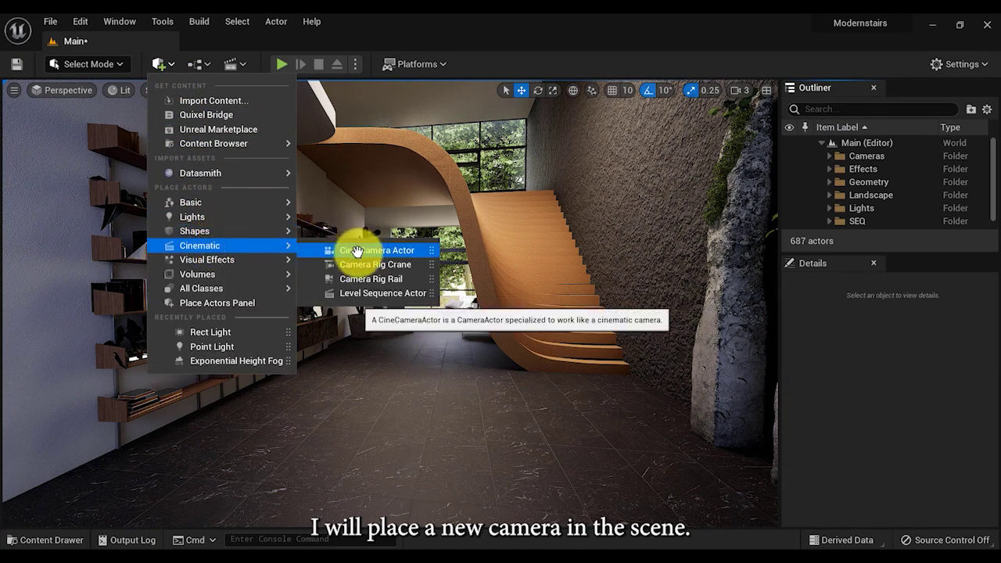
click(367, 251)
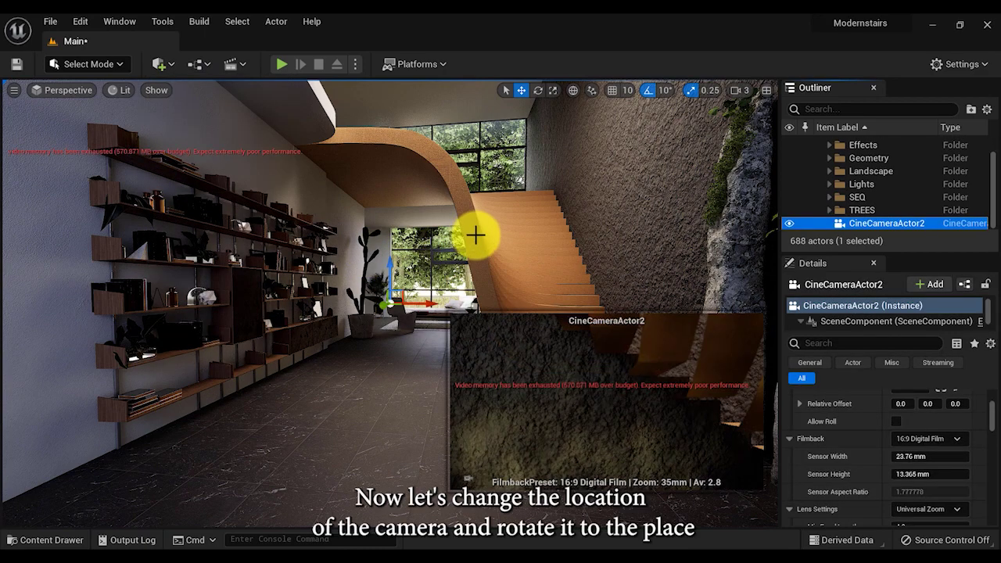
Move the new camera out in front of the bookshelves and rotate it -90° horizontally to face the seating area
drag(341, 344, 127, 550)
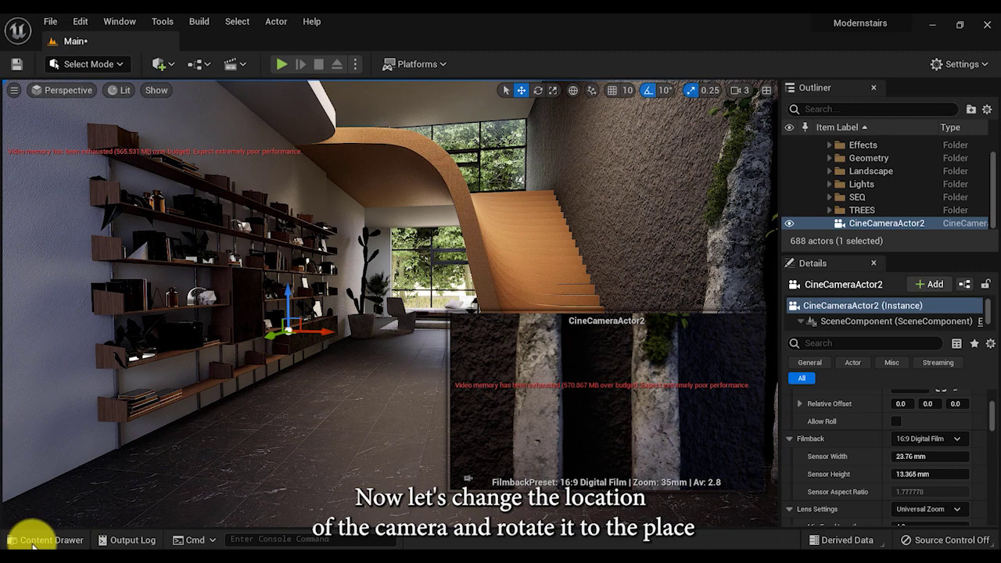
key(e)
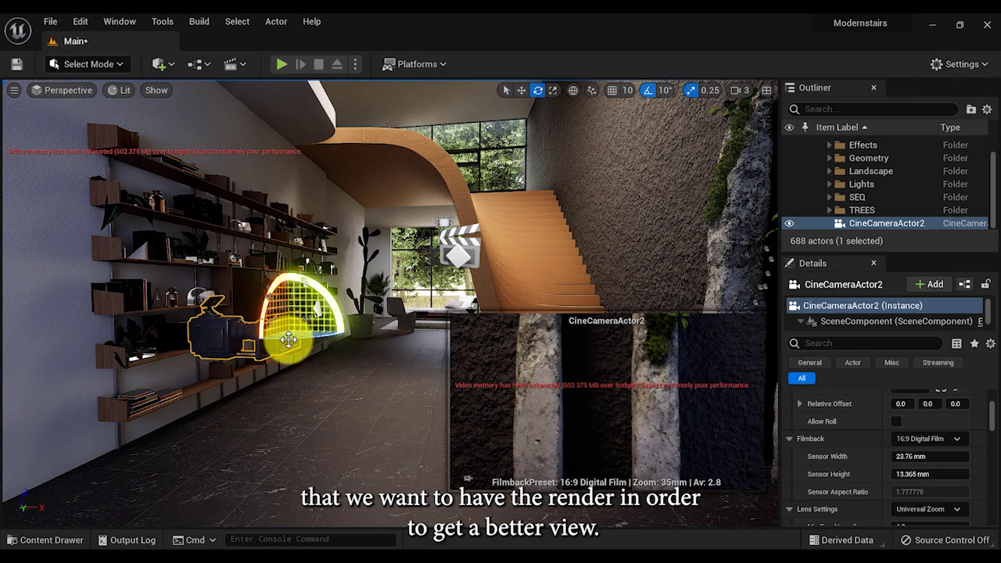
drag(296, 336, 513, 349)
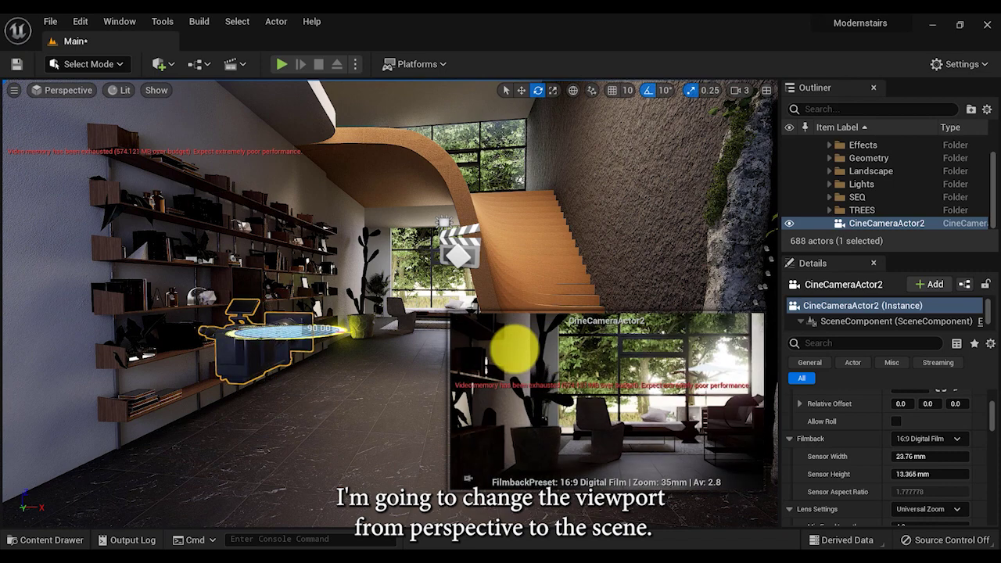
Pilot CineCameraActor2 in the viewport, pull it back to frame the staircase and window, and hide the editor icons
click(73, 90)
click(95, 273)
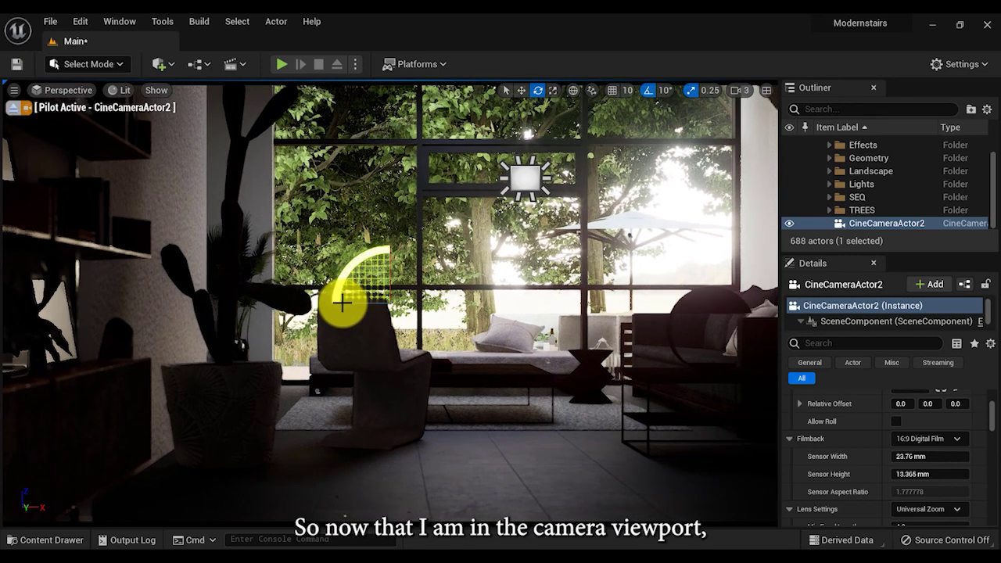
right_drag(341, 302, 343, 301)
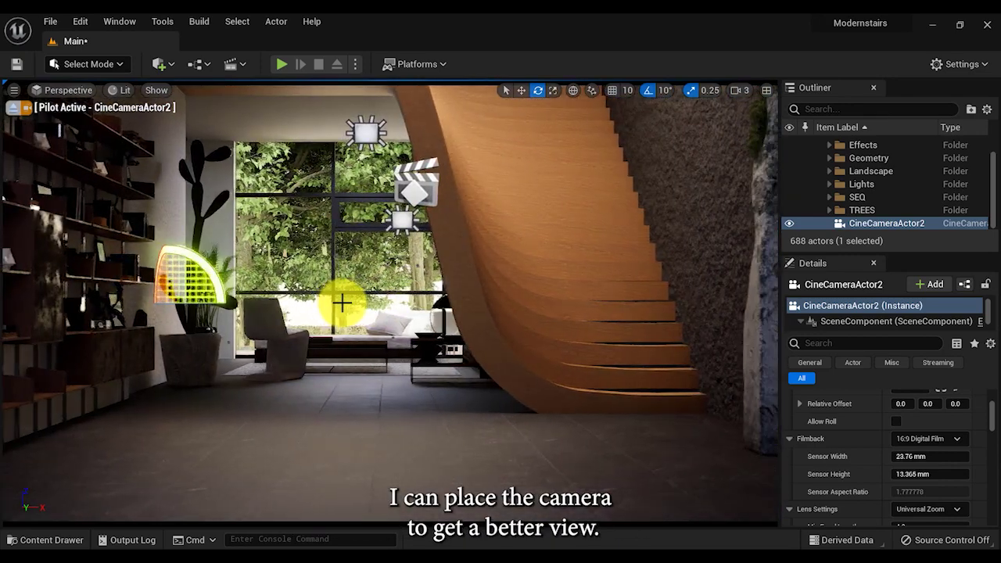
key(g)
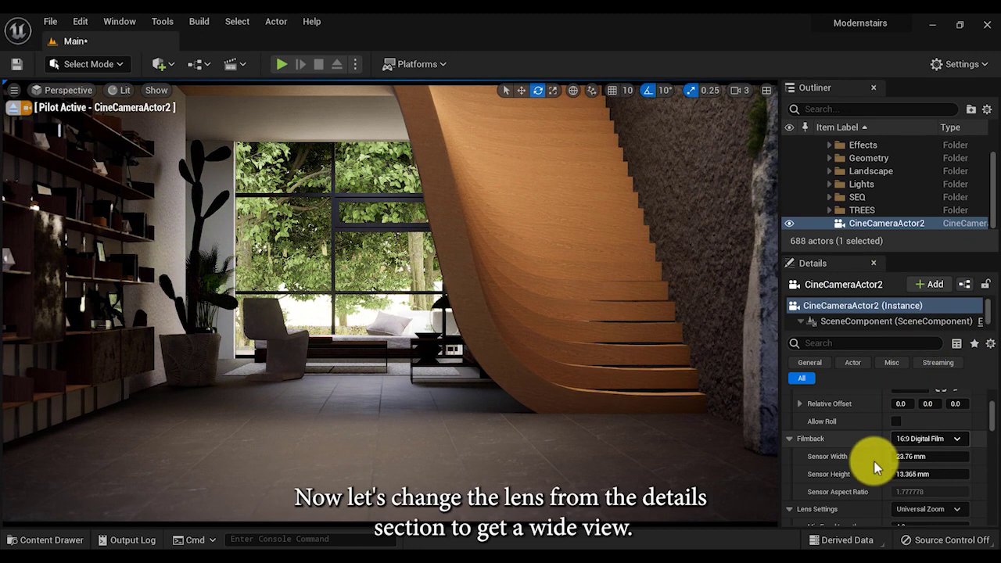
Set CineCameraActor2's Filmback preset to APS-C (Canon)
scroll(874, 465, up, 1)
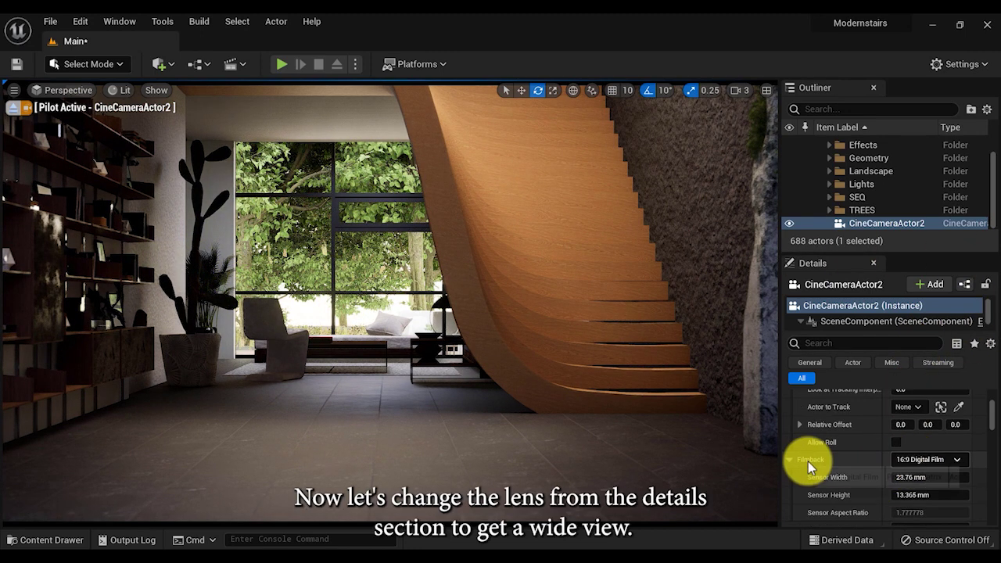
scroll(808, 462, up, 3)
scroll(808, 461, down, 4)
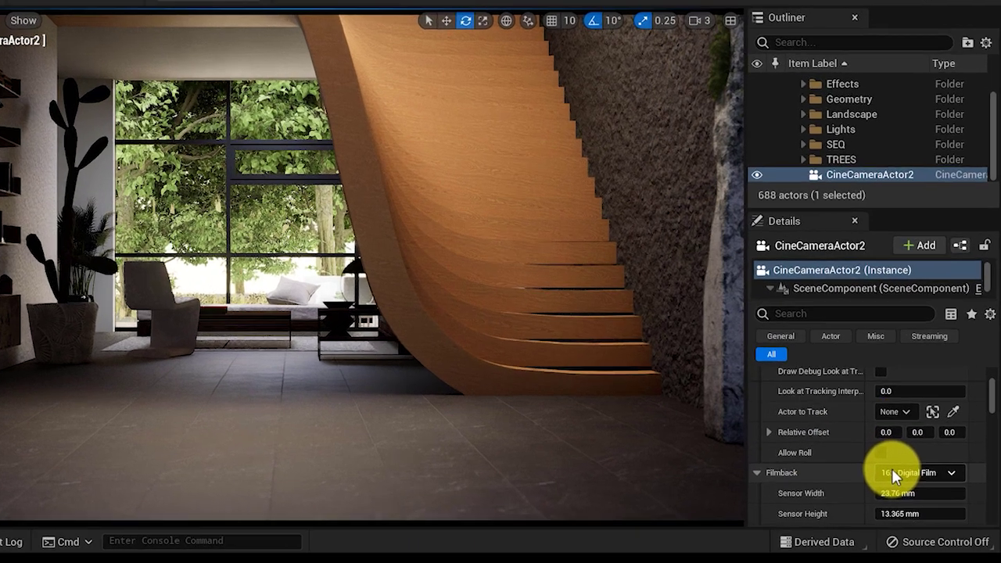
click(891, 473)
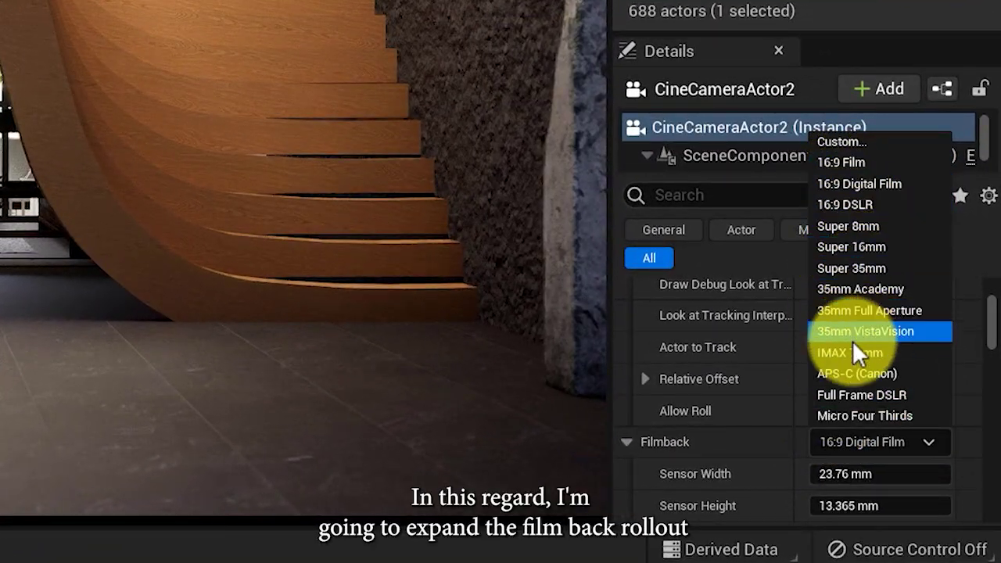
click(854, 373)
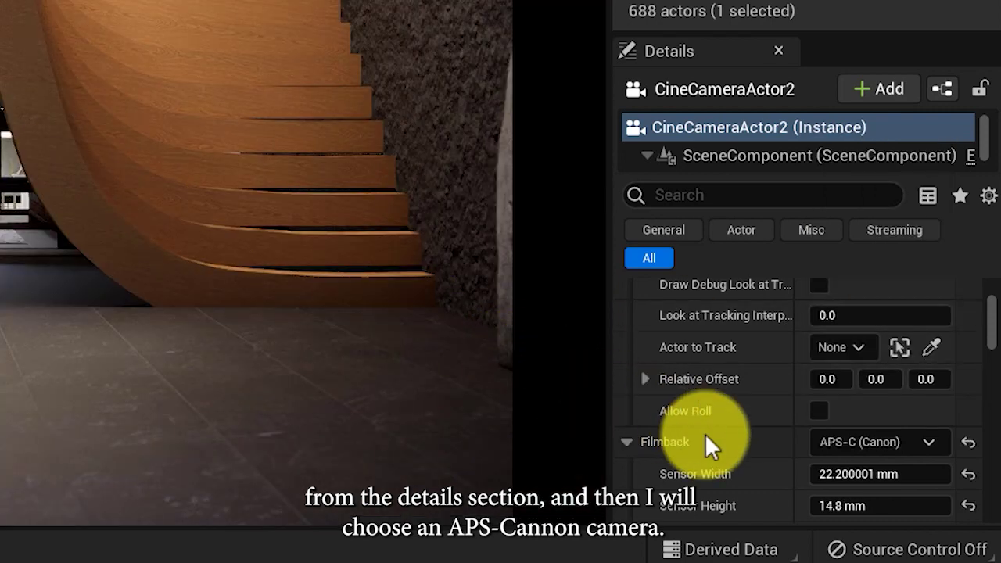
Set the camera's lens to 30mm Prime f/1.4 and raise the camera slightly to frame the whole staircase
scroll(706, 438, down, 3)
scroll(707, 433, down, 1)
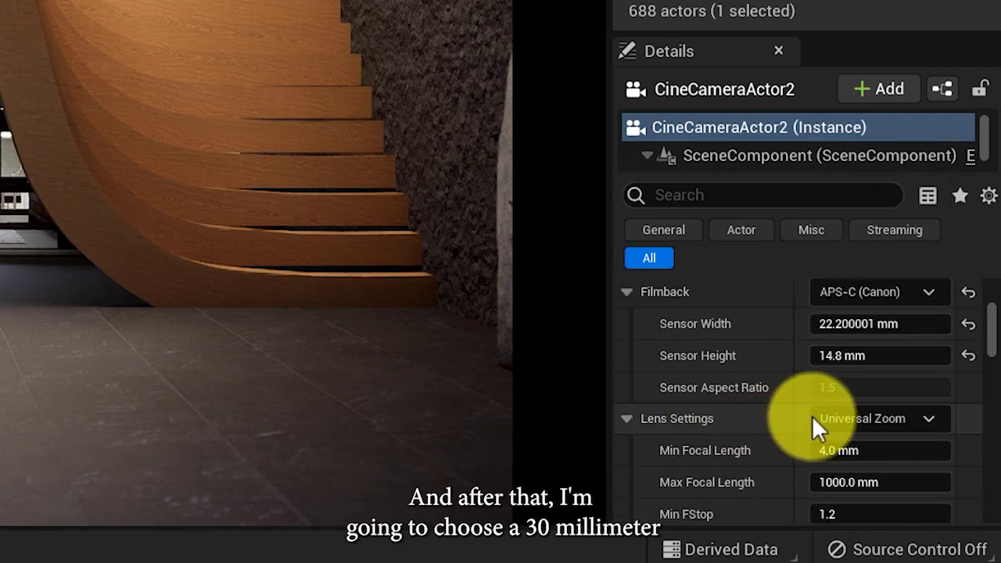
click(813, 415)
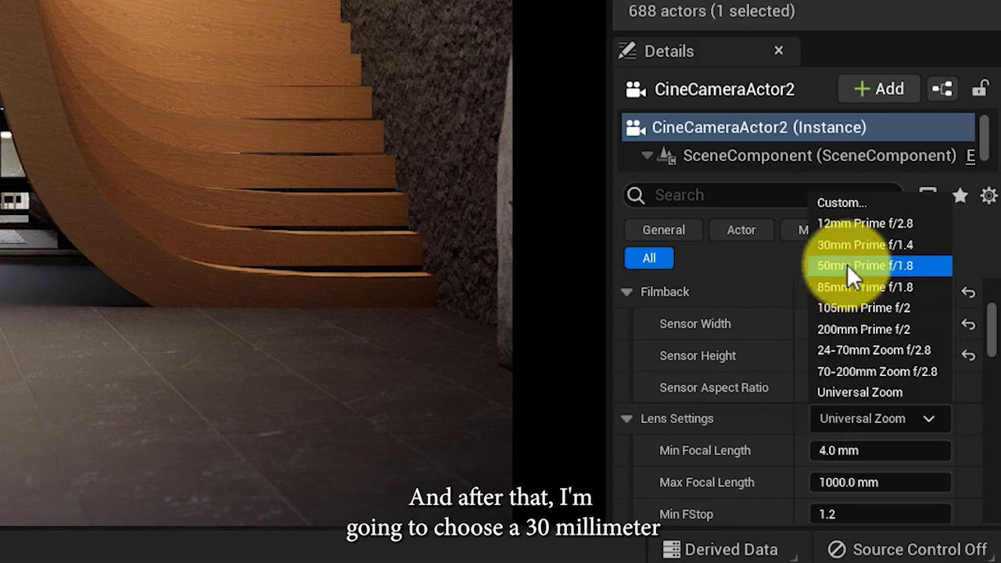
click(854, 245)
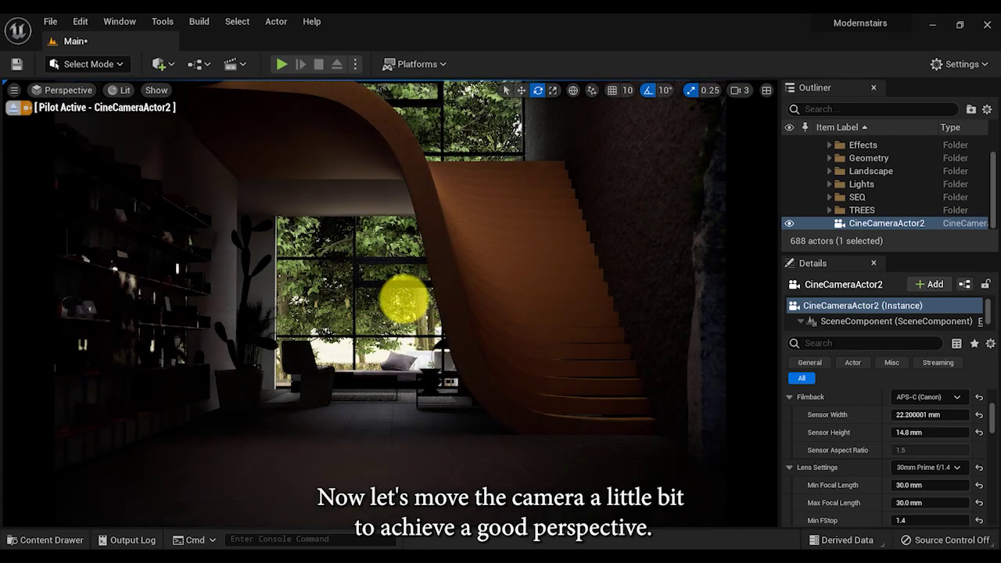
middle_drag(423, 294, 424, 268)
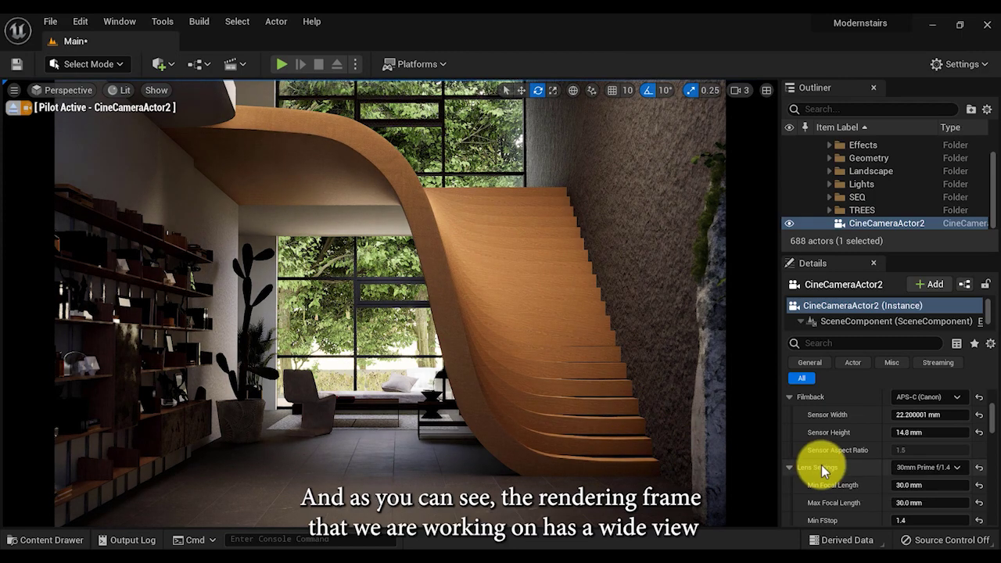
Set the camera's Current Aperture to 8.0 and adjust its framing to include the rocks beside the staircase
scroll(822, 465, down, 5)
scroll(821, 464, down, 3)
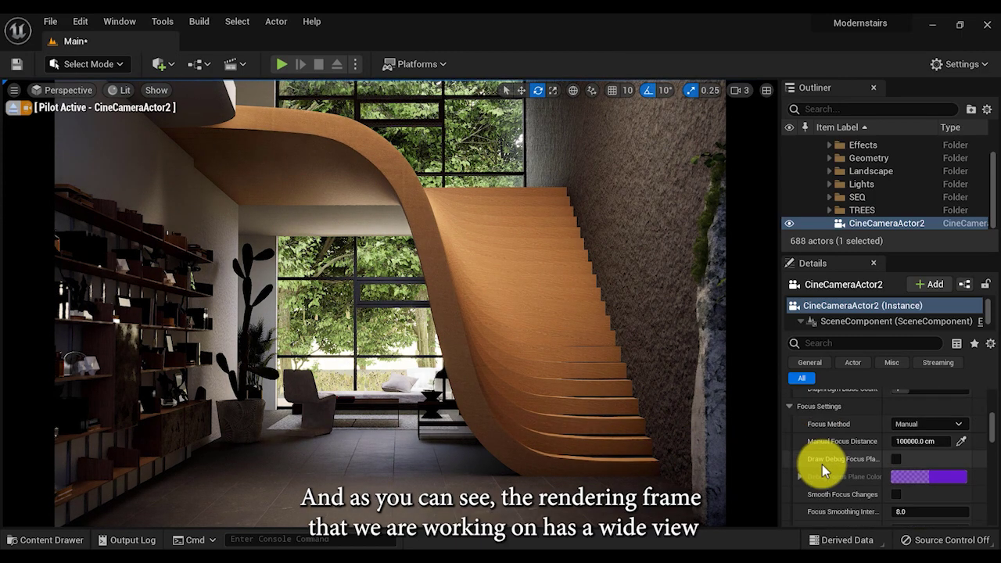
scroll(822, 464, down, 1)
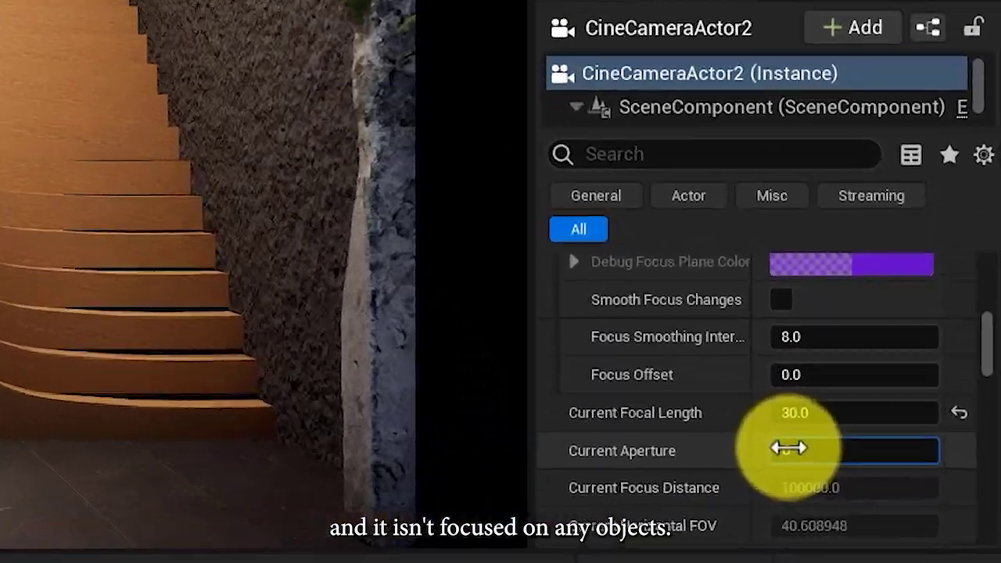
text(0)
key(Return)
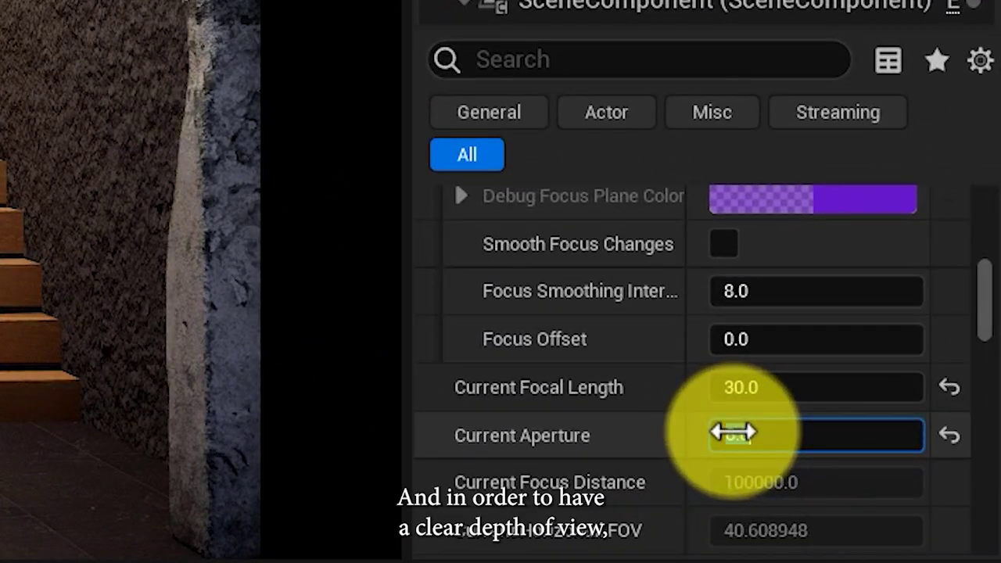
right_drag(125, 258, 159, 266)
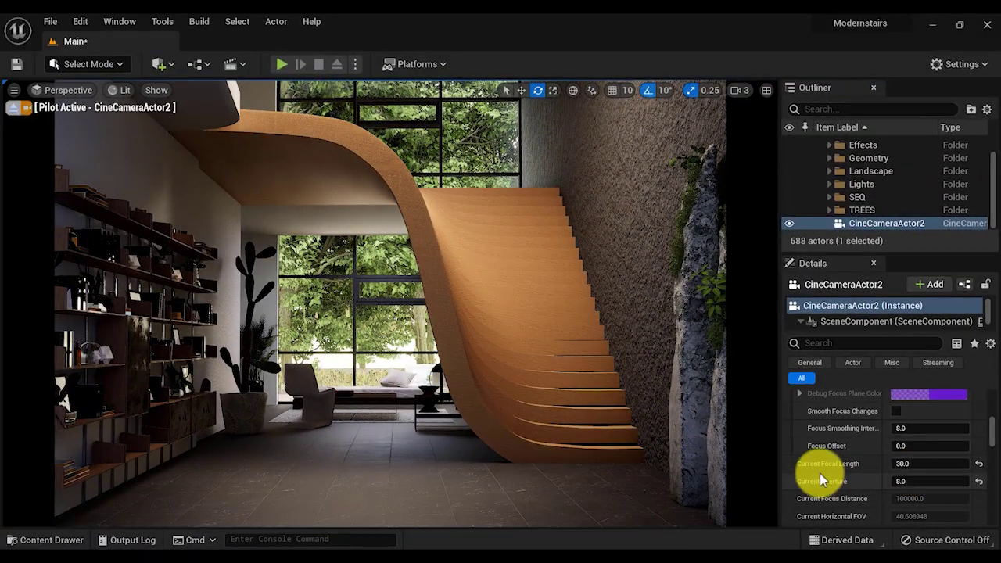
Search CineCameraActor2's properties for "exp" and enable the Metering Mode and Exposure Compensation overrides
scroll(805, 521, down, 2)
scroll(819, 473, down, 3)
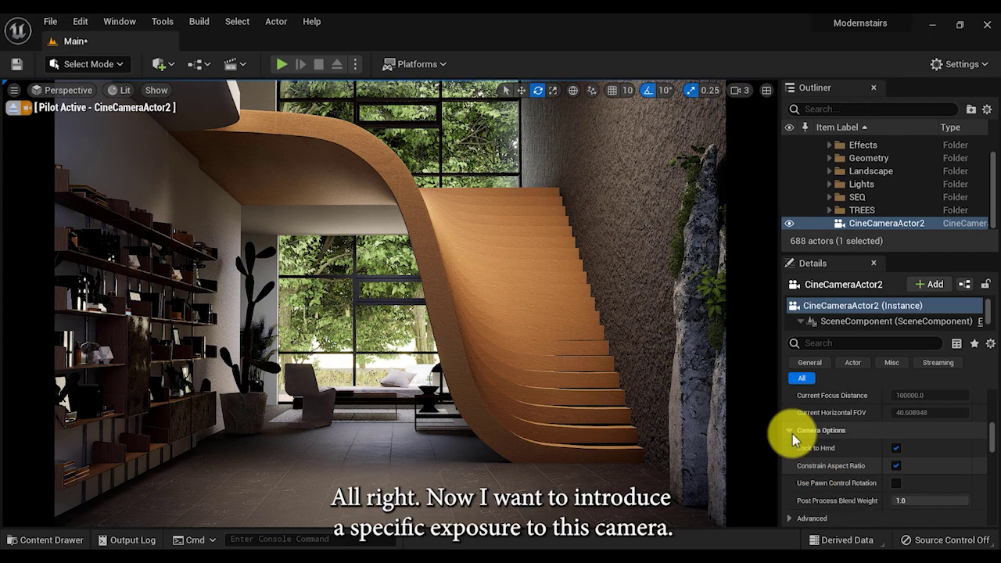
click(791, 433)
scroll(816, 406, up, 3)
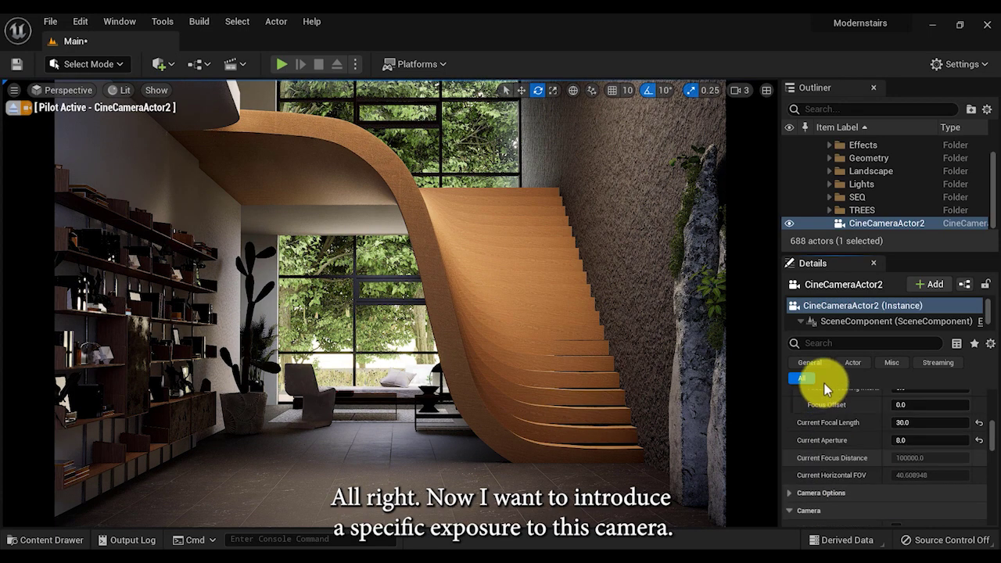
click(828, 344)
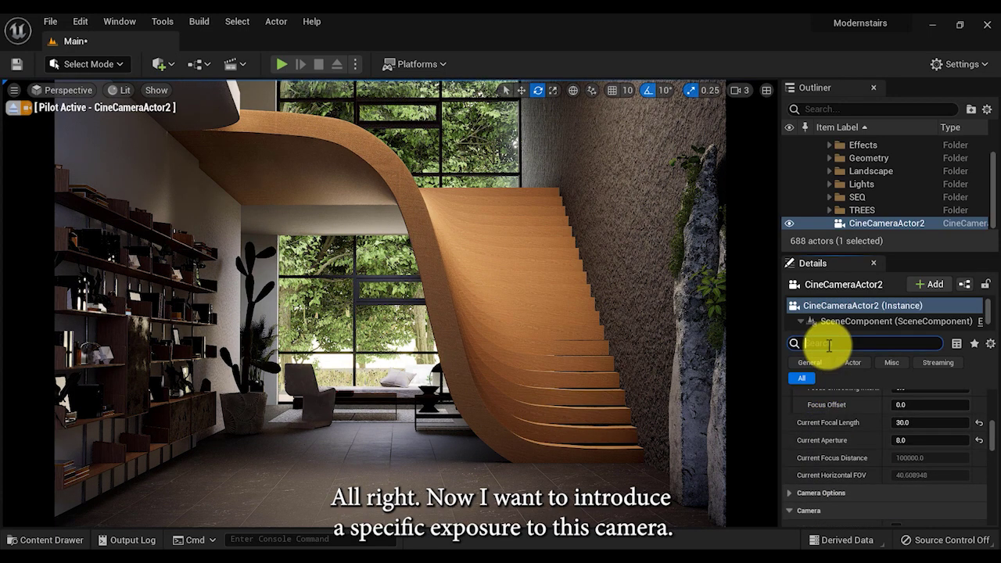
text(exp)
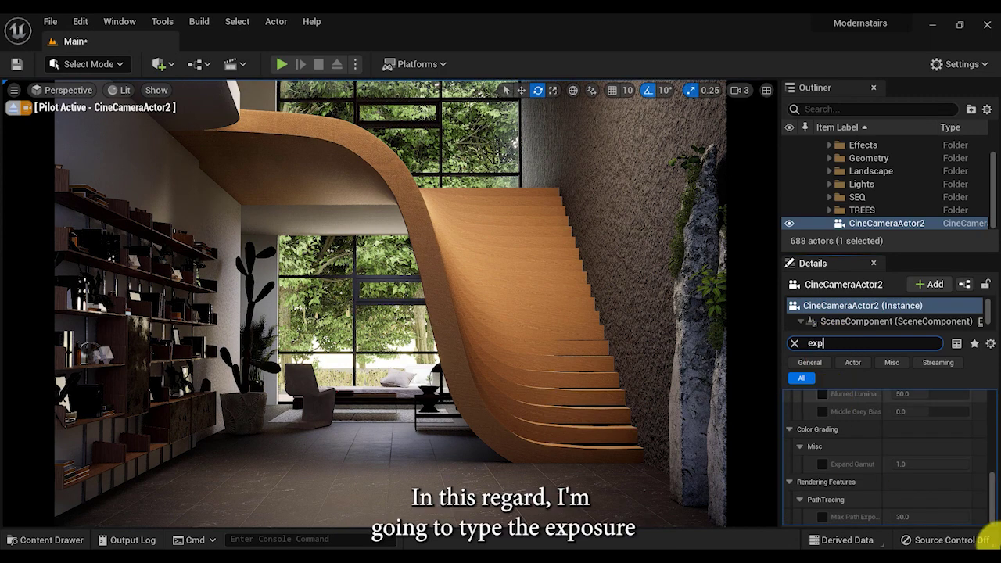
drag(990, 500, 983, 409)
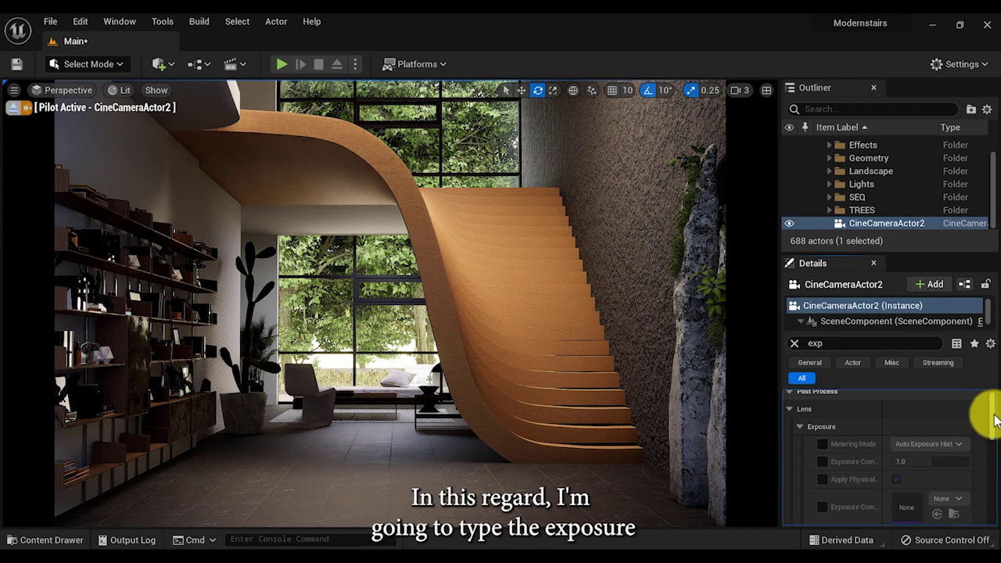
click(821, 451)
click(822, 468)
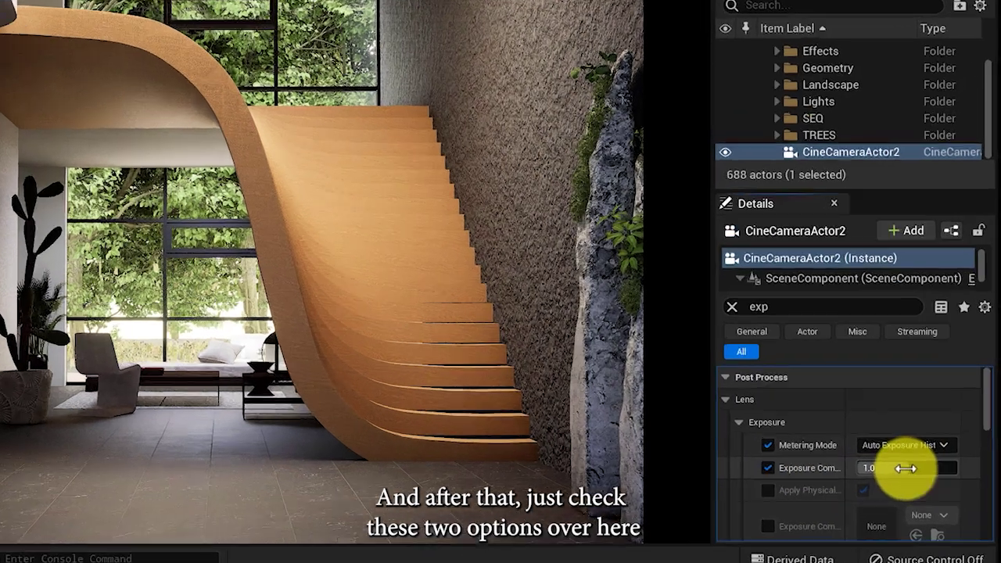
Set the camera's Exposure Compensation to -0.5, collapse the Lens and Color Grading groups and clear the property search
click(929, 469)
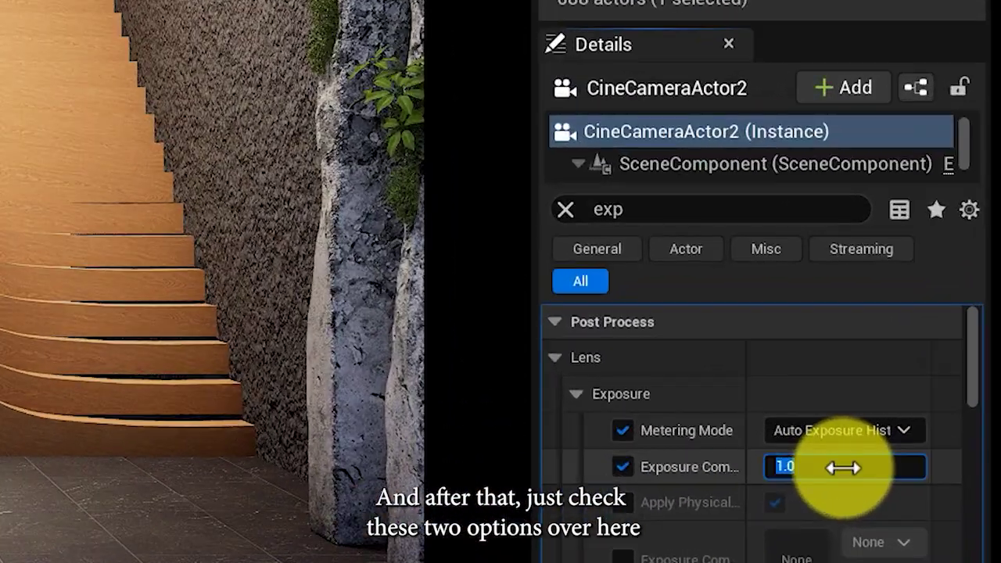
text(0)
key(Return)
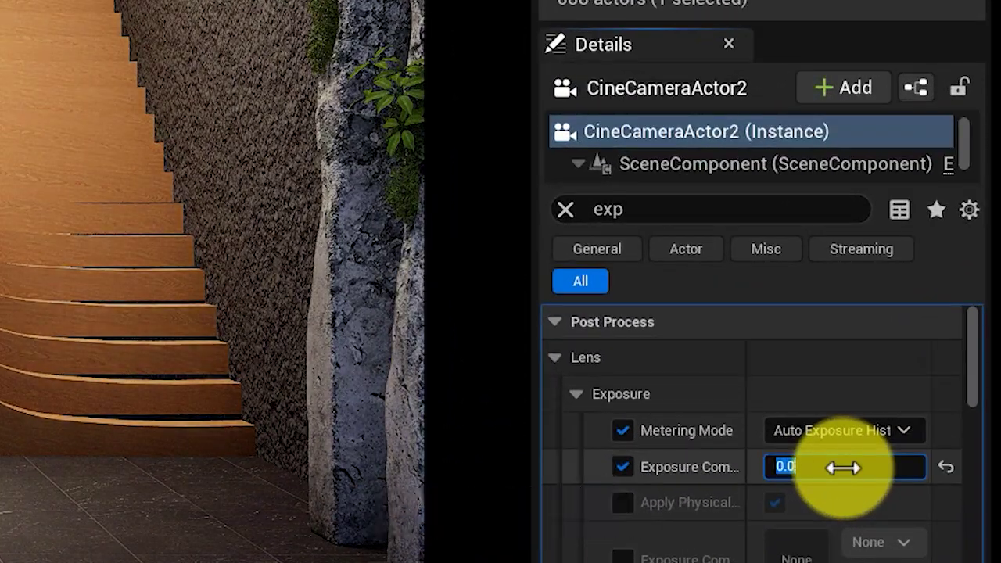
text(-0.8)
key(Return)
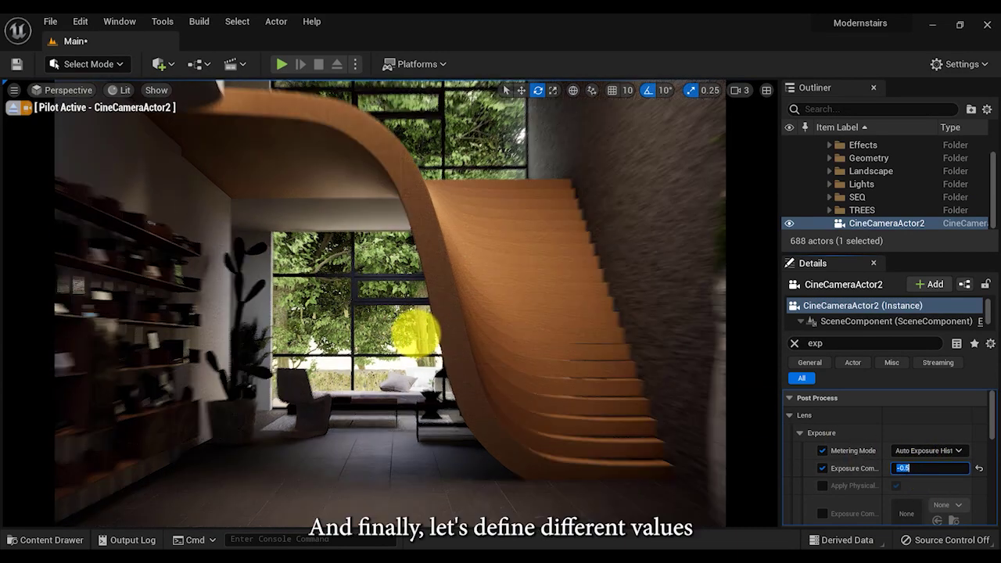
scroll(414, 334, down, 4)
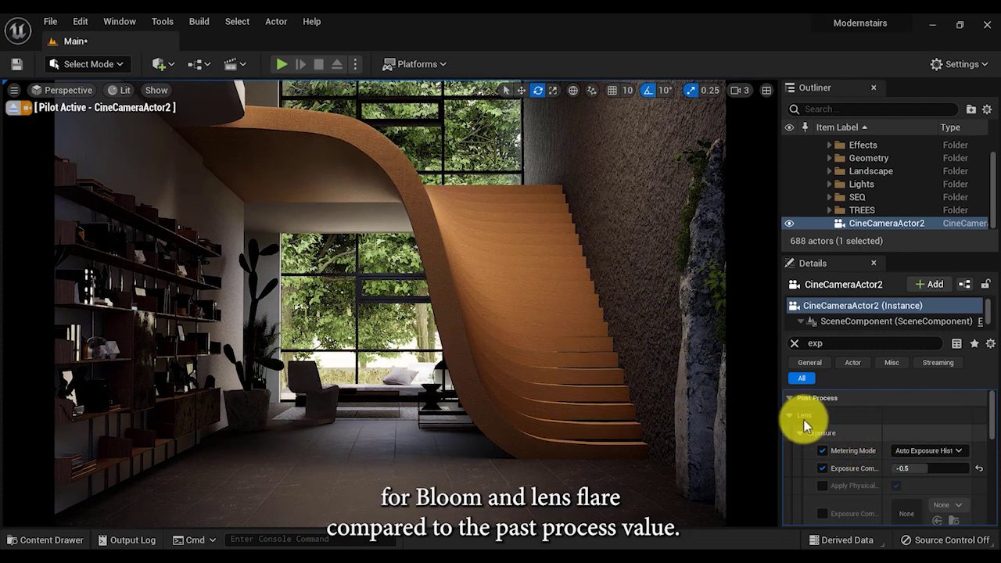
click(791, 414)
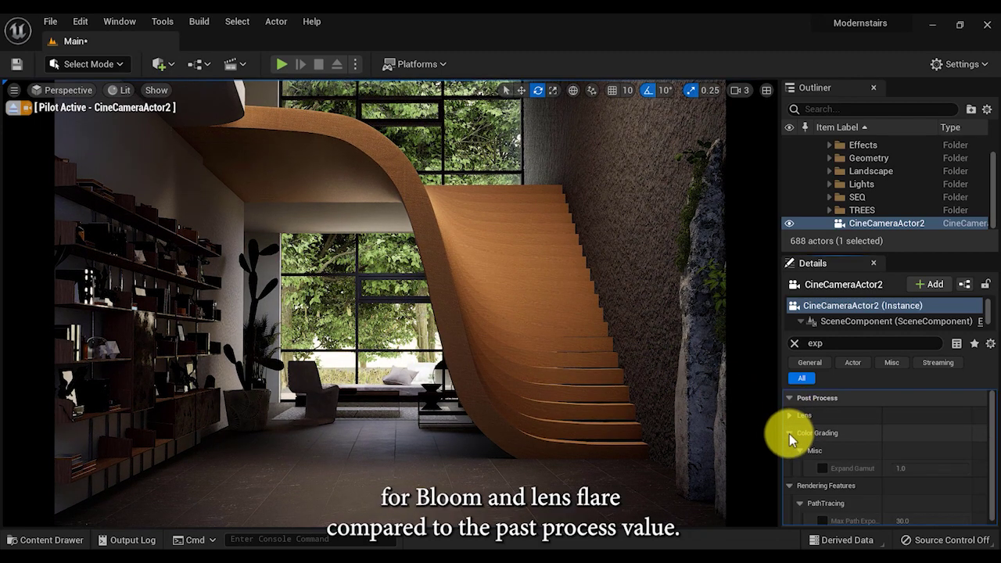
click(789, 433)
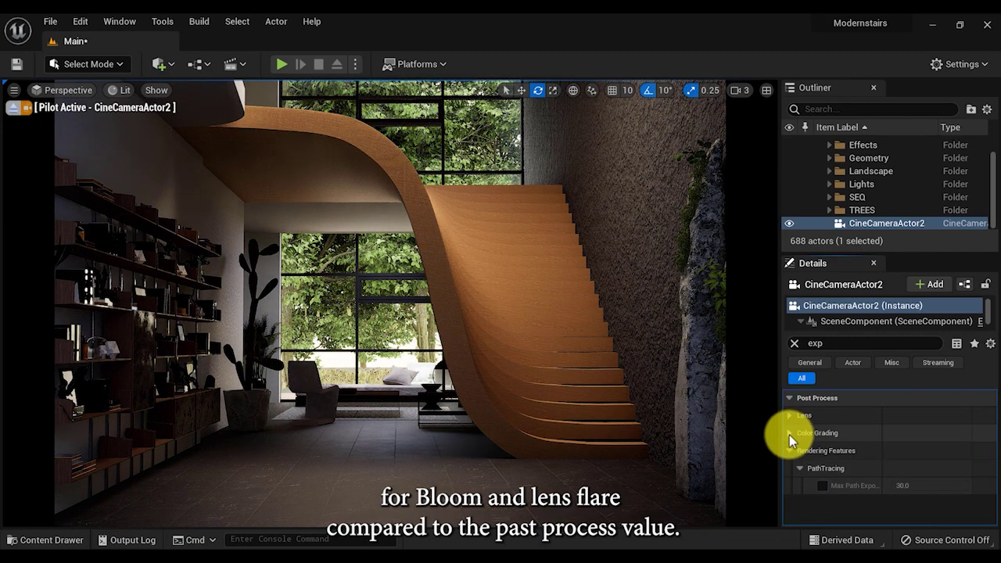
click(794, 344)
Enable the Bloom Method and Intensity overrides in the camera's Lens post process settings
scroll(921, 398, down, 2)
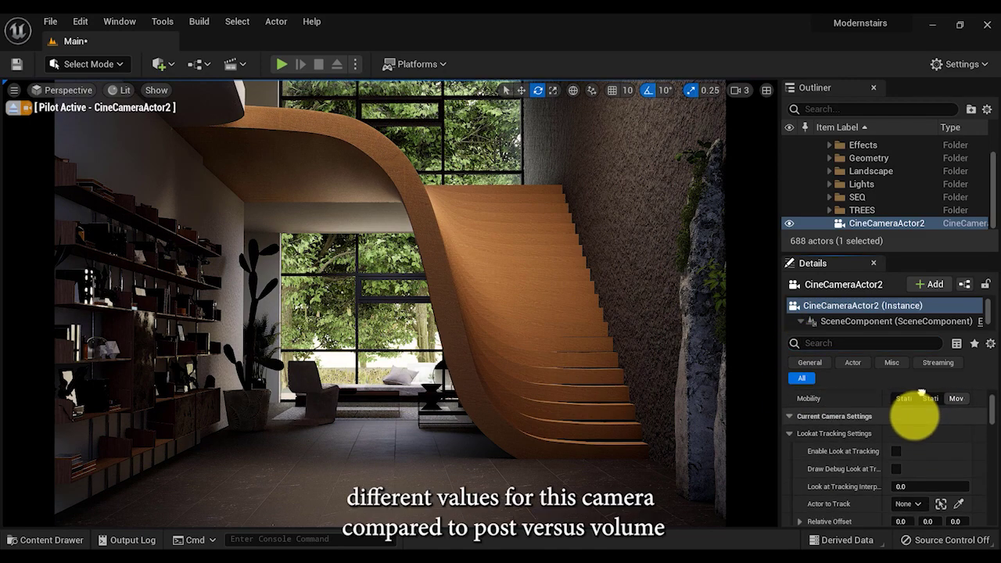
scroll(915, 376, down, 6)
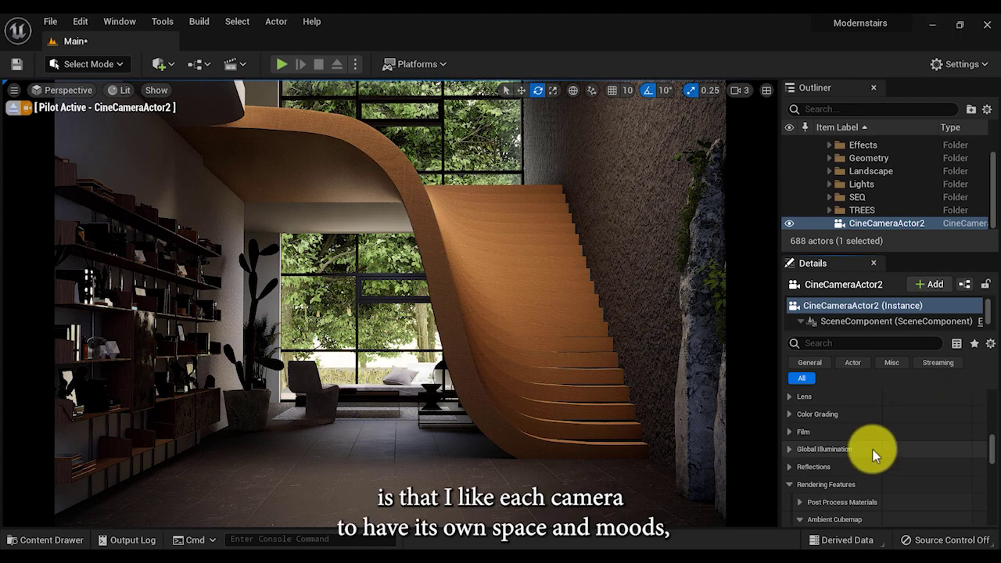
scroll(871, 417, up, 2)
click(788, 445)
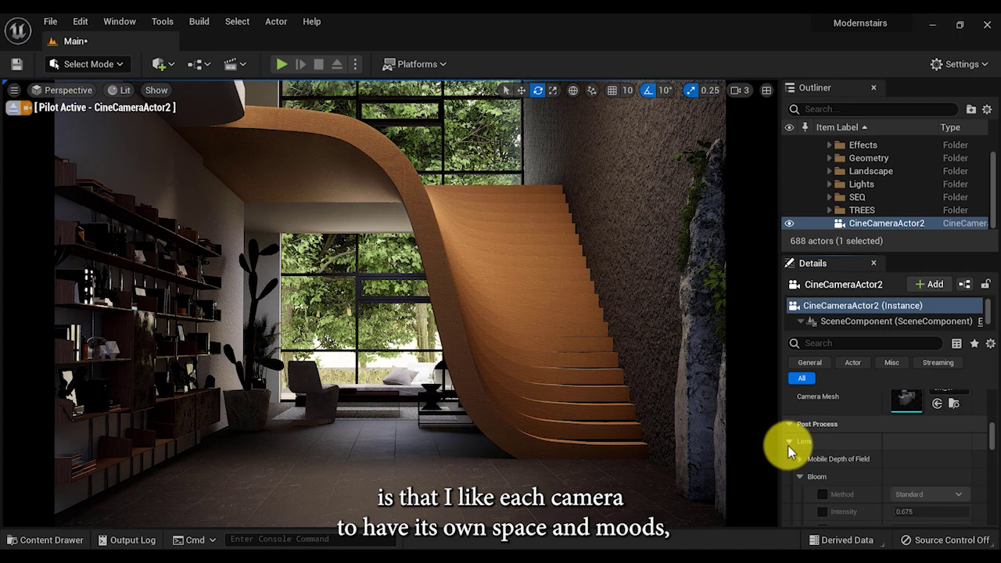
click(841, 474)
scroll(837, 461, down, 1)
click(821, 446)
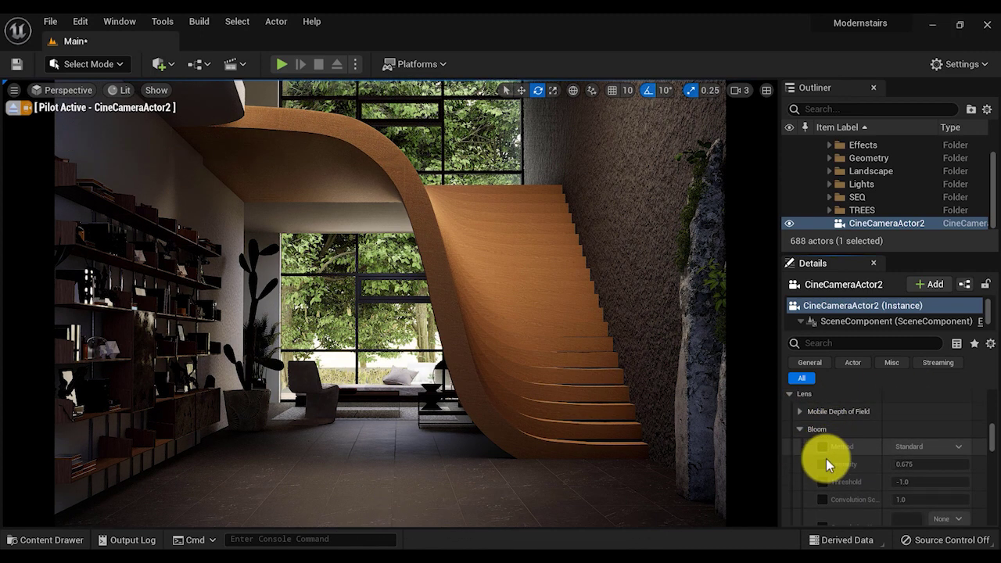
click(822, 464)
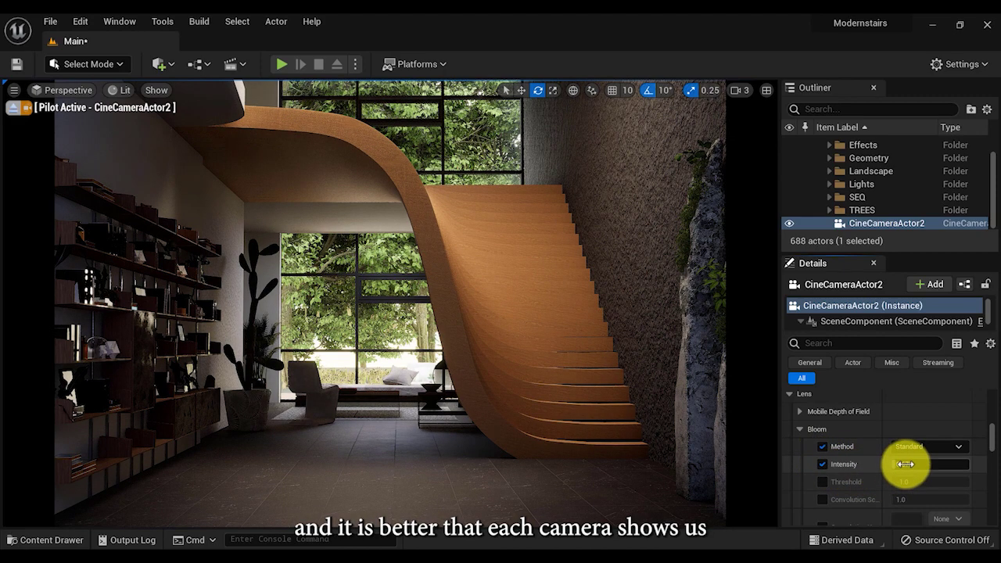
Lower the camera's Bloom Intensity to about 0.26 and slightly adjust its framing of the staircase
drag(905, 464, 718, 440)
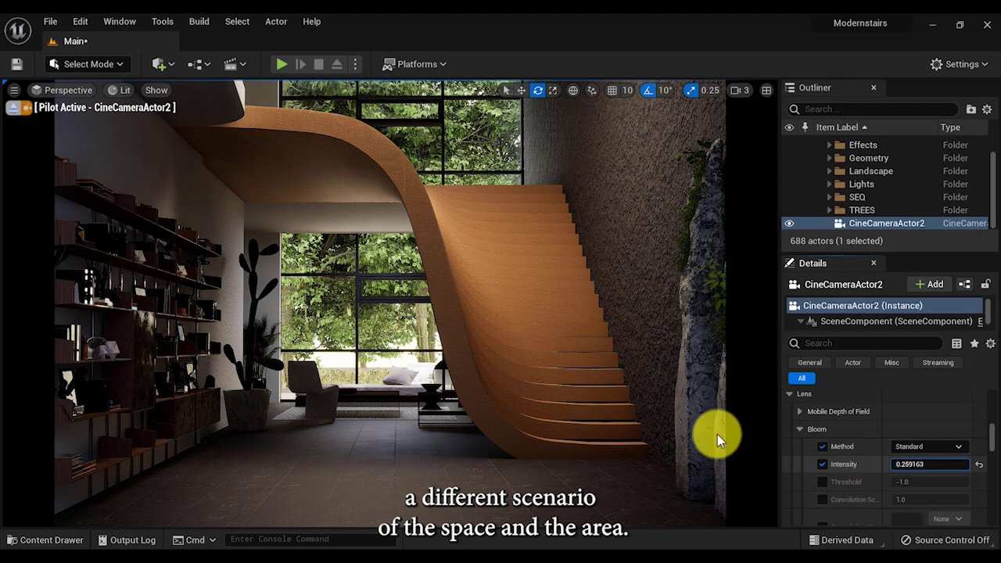
right_drag(663, 430, 667, 429)
drag(667, 430, 649, 418)
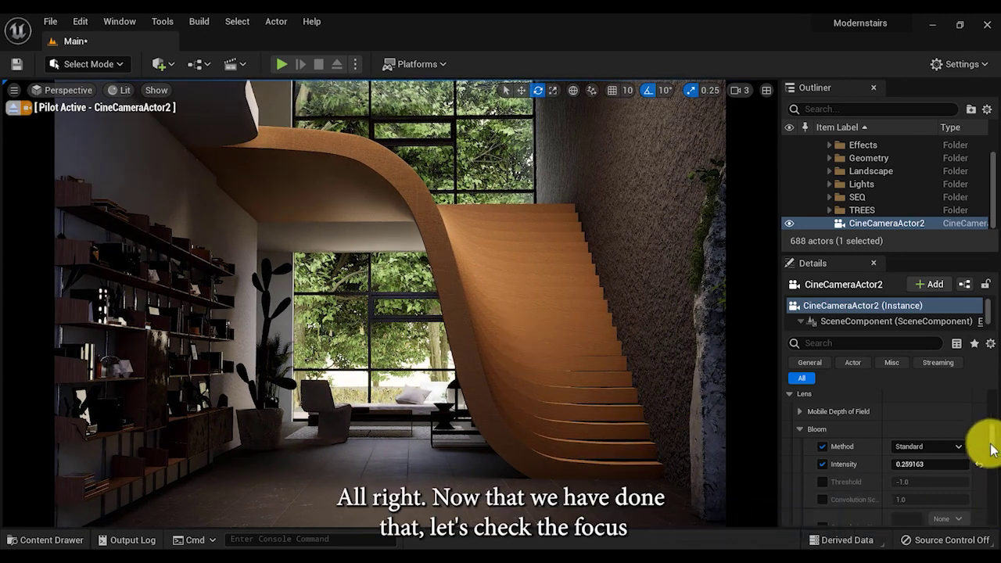
Collapse the Bloom group and turn on Draw Debug Focus Plane in the camera's Focus Settings
click(799, 429)
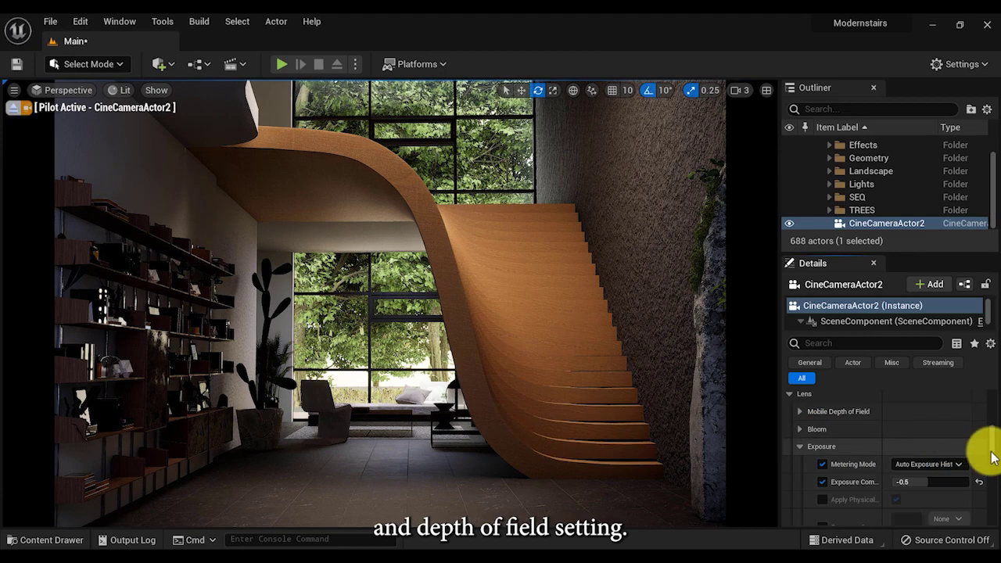
drag(993, 446, 993, 434)
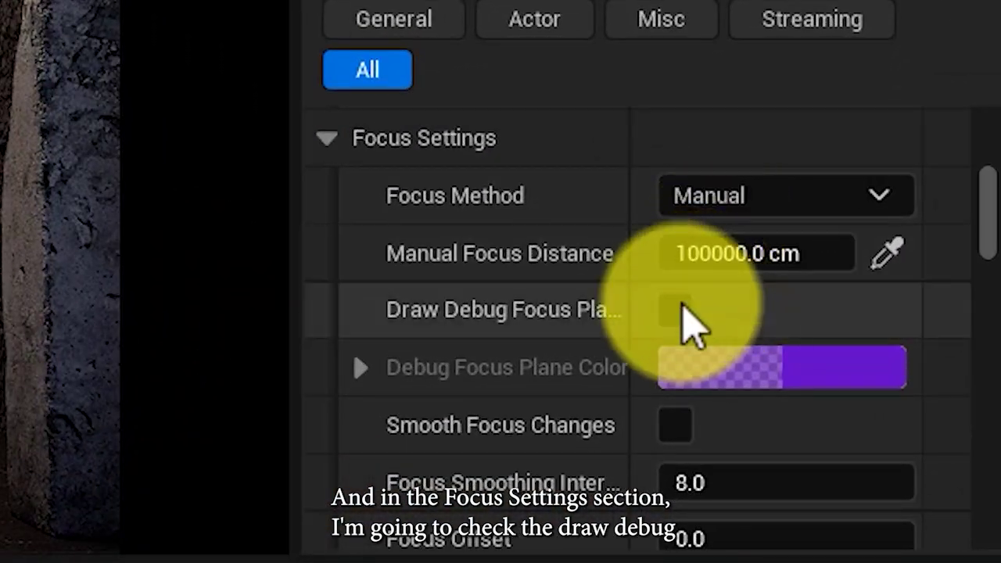
click(896, 451)
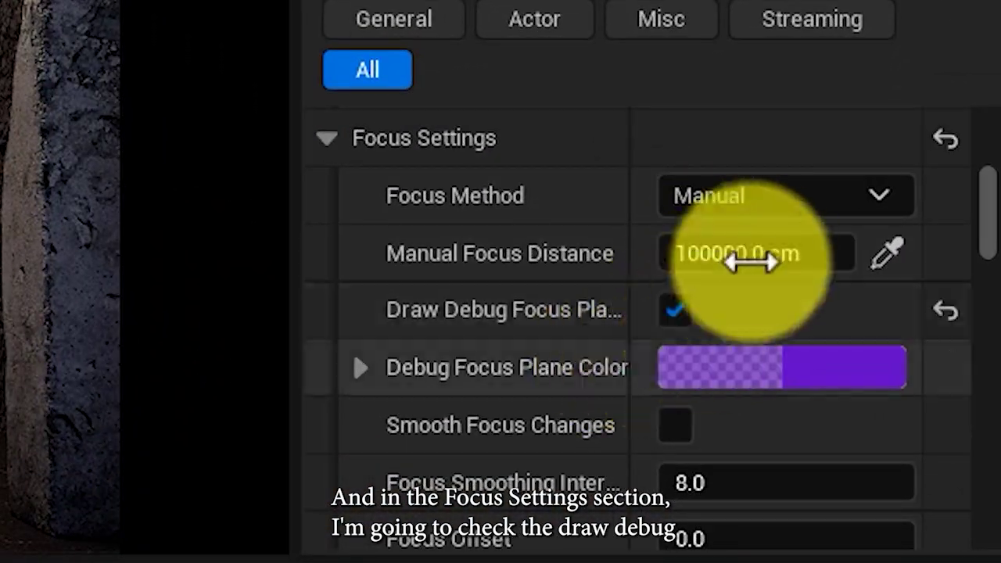
Reduce Manual Focus Distance to about 1022.9 cm so the focus plane falls on the stairs, then hide the debug plane
drag(753, 261, 601, 256)
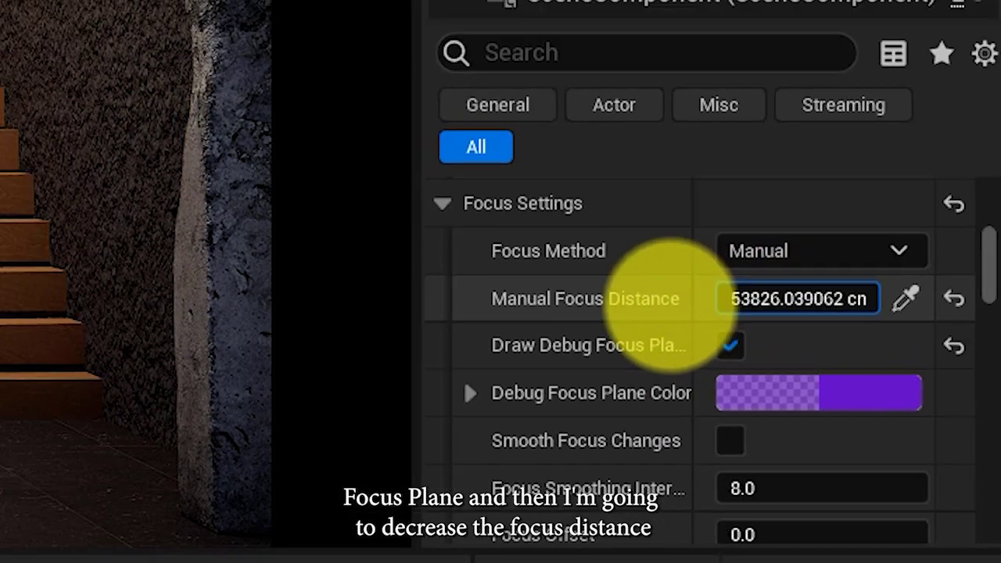
drag(669, 297, 549, 308)
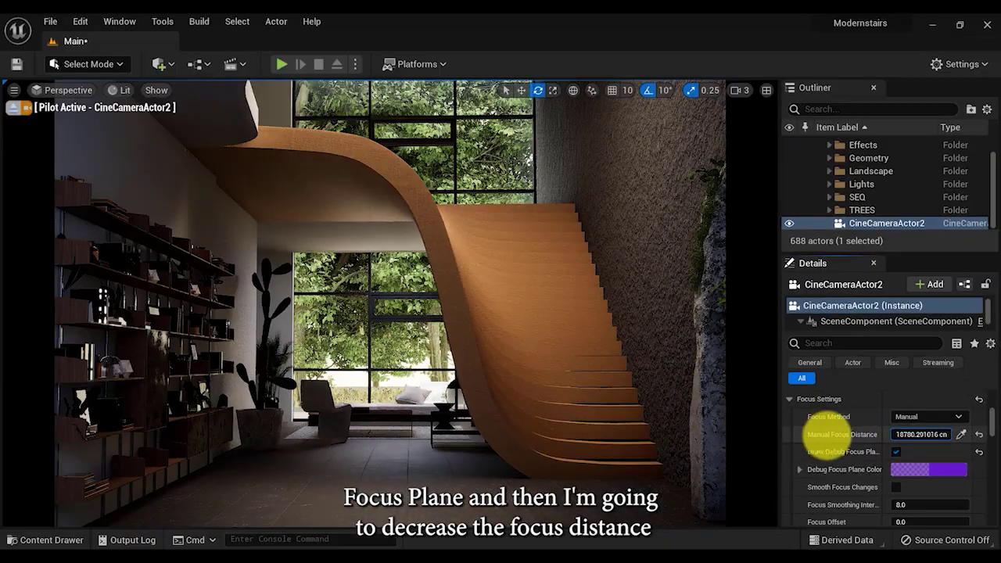
drag(750, 435, 884, 443)
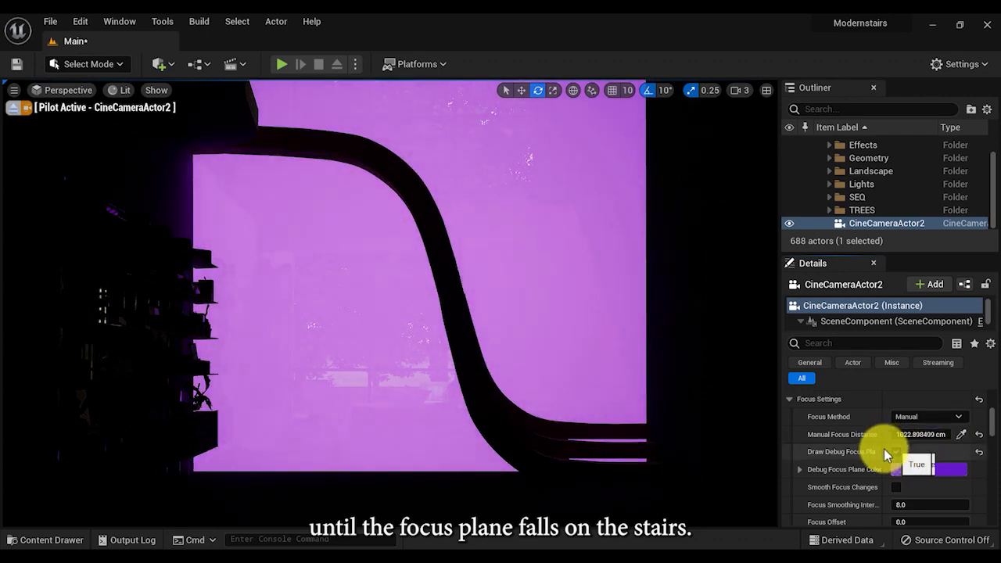
click(893, 452)
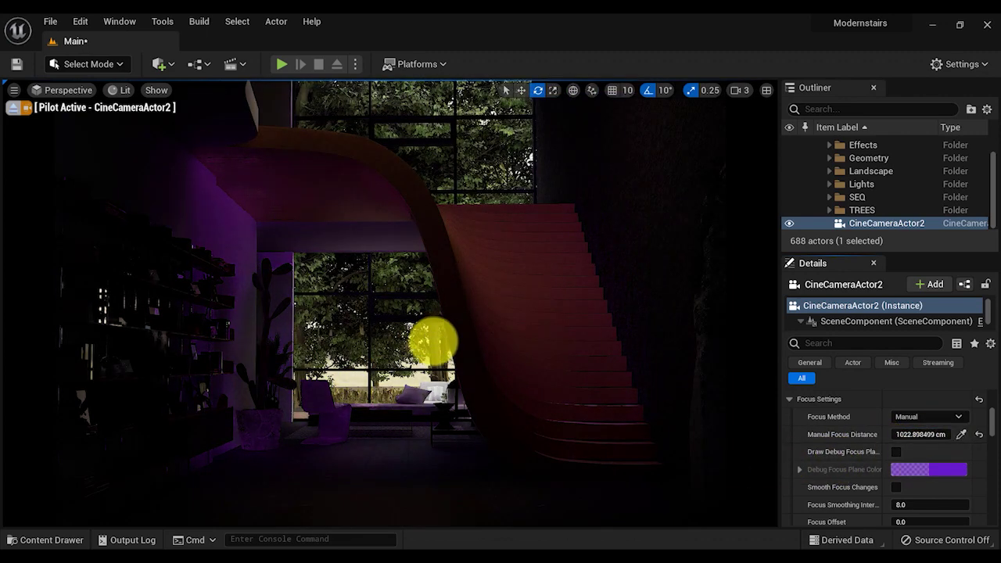
right_drag(433, 341, 420, 286)
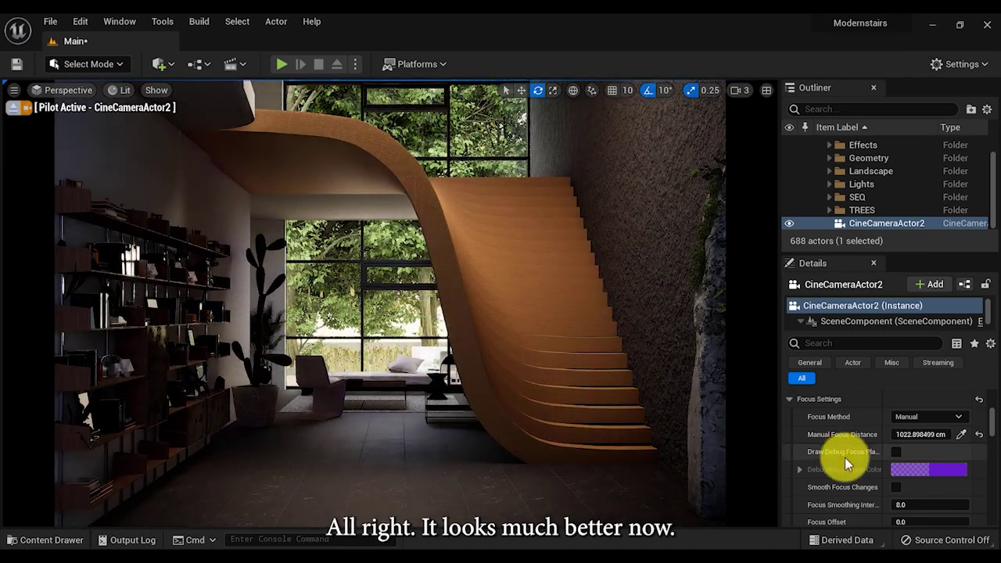
Increase the camera's Filmback Sensor Height to about 20.03 mm and reframe the staircase in the taller view
scroll(844, 457, up, 3)
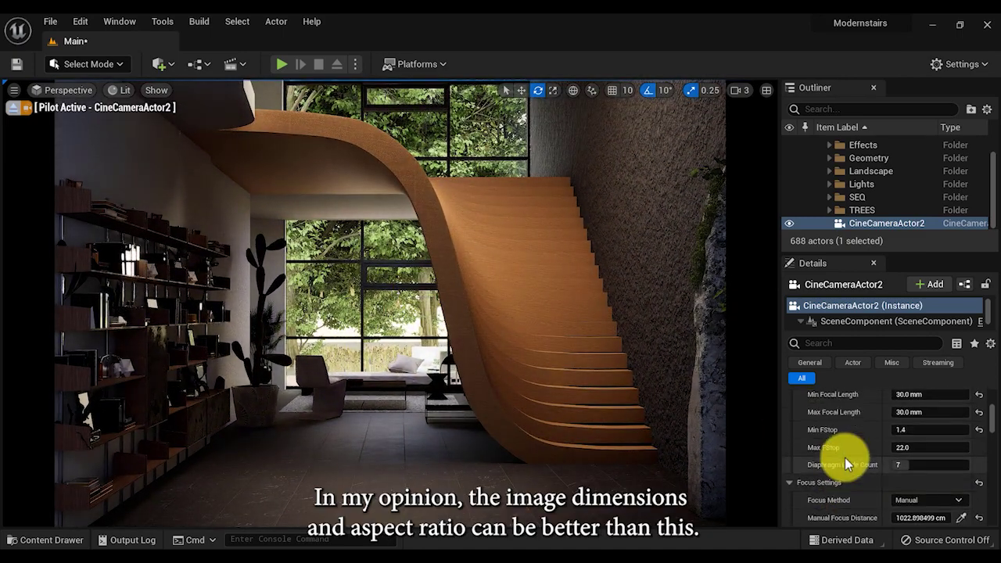
scroll(844, 458, up, 2)
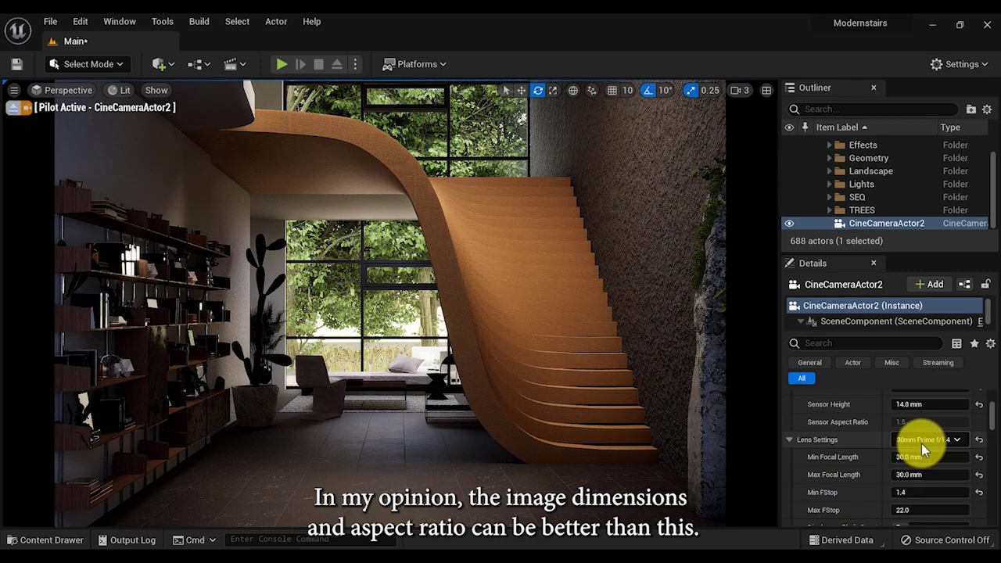
click(922, 442)
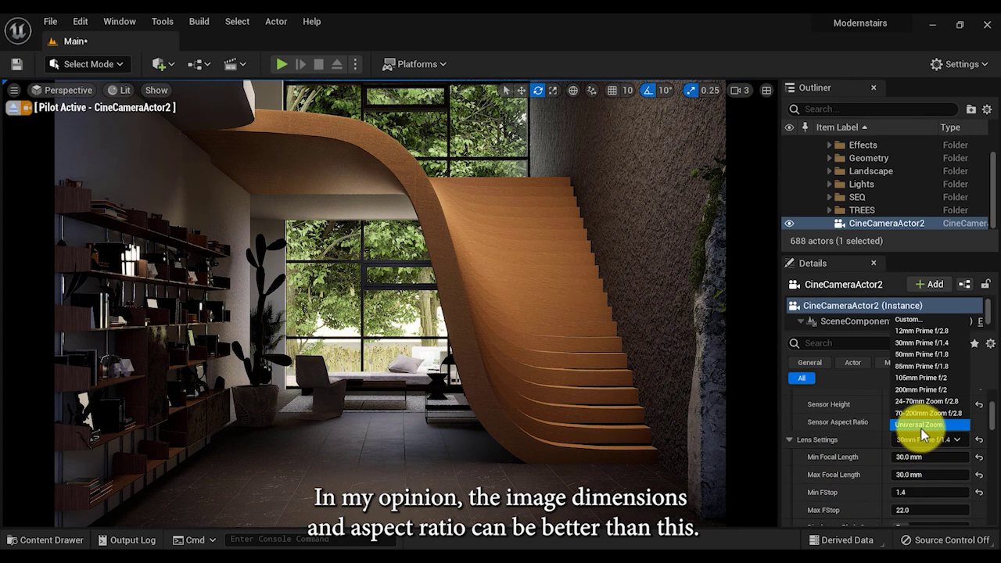
click(852, 434)
scroll(858, 447, up, 2)
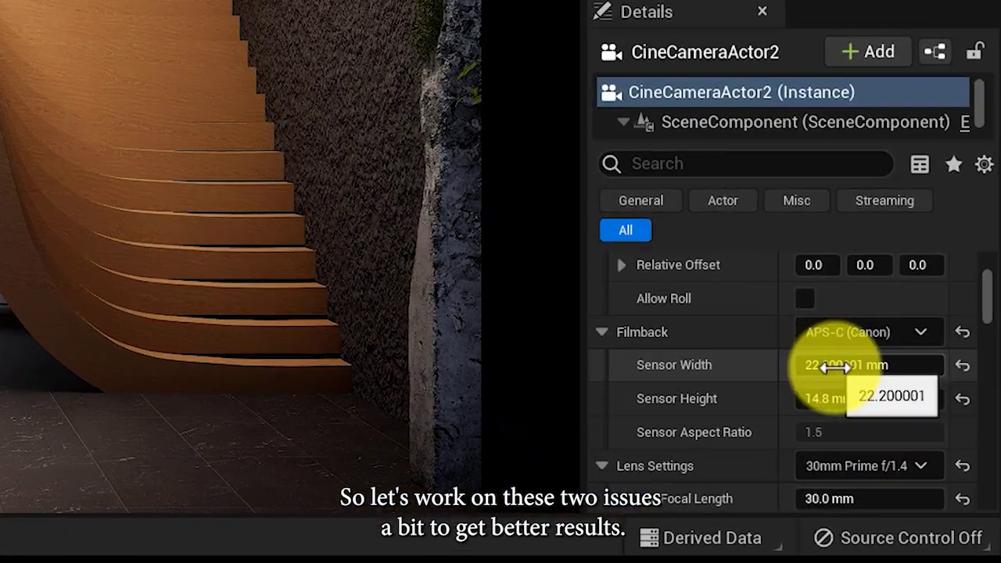
drag(907, 462, 900, 459)
drag(822, 389, 870, 398)
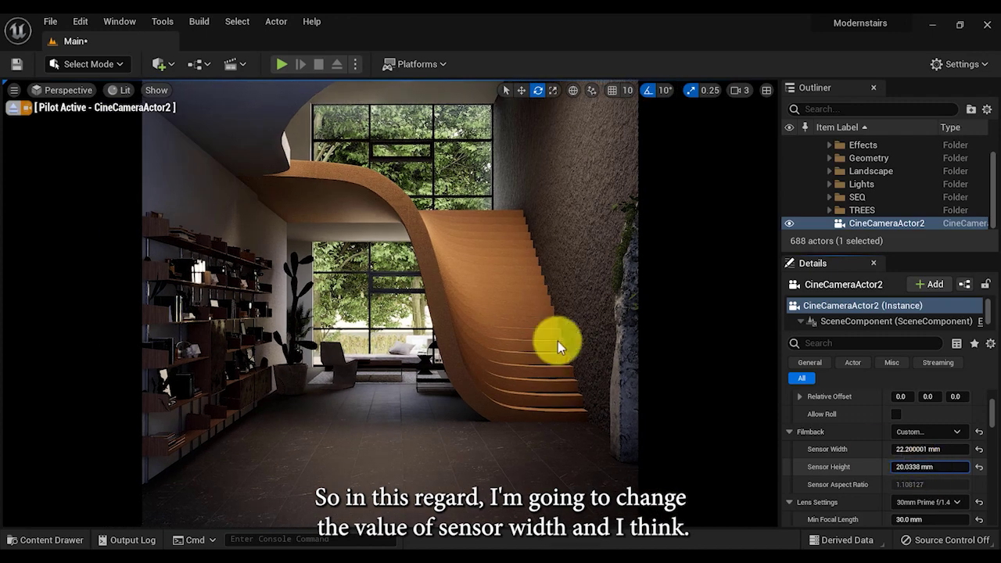
middle_drag(385, 279, 385, 296)
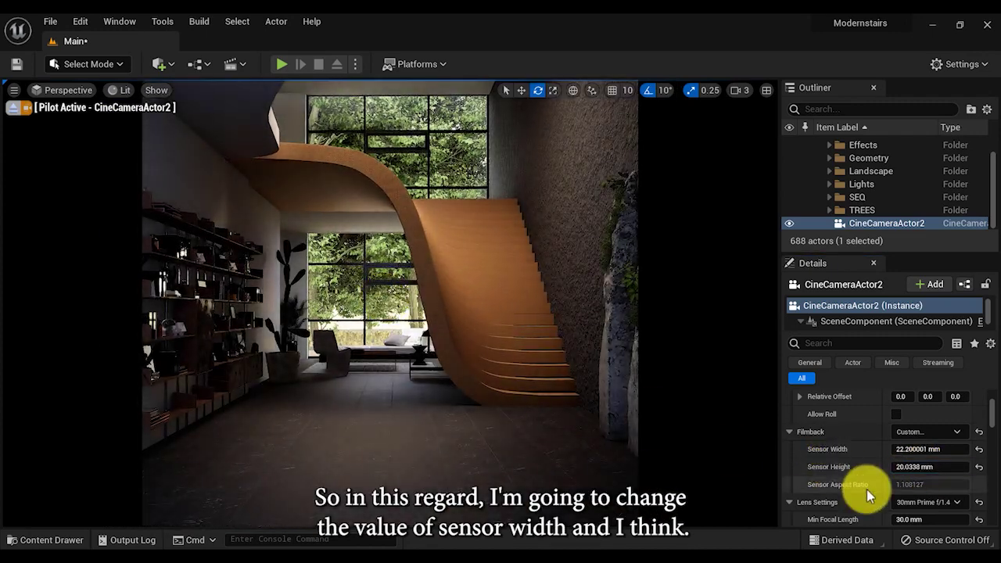
Set the Sensor Height to about 22.07 mm and Sensor Width to about 25.6 mm, and fine-tune the camera's vertical framing
drag(911, 467, 922, 447)
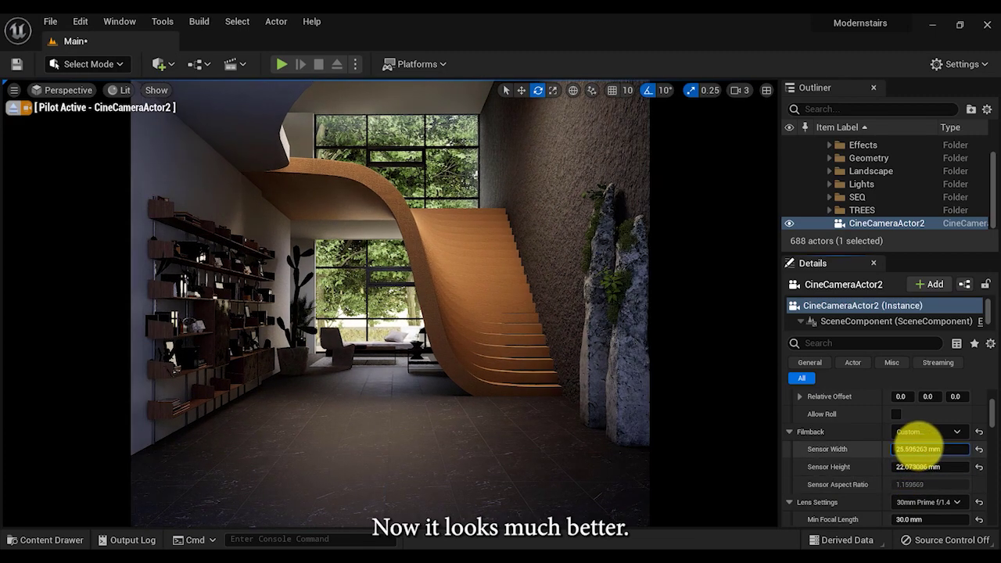
key(Return)
middle_drag(553, 387, 553, 380)
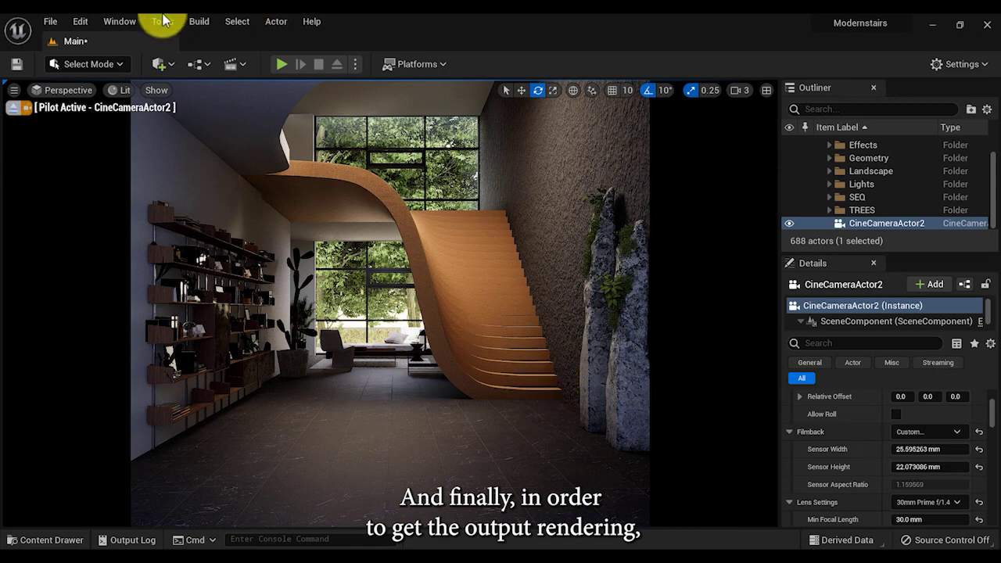
Add a level sequence to the project and save it as NewLevelSequence in the SEQ content folder
click(242, 63)
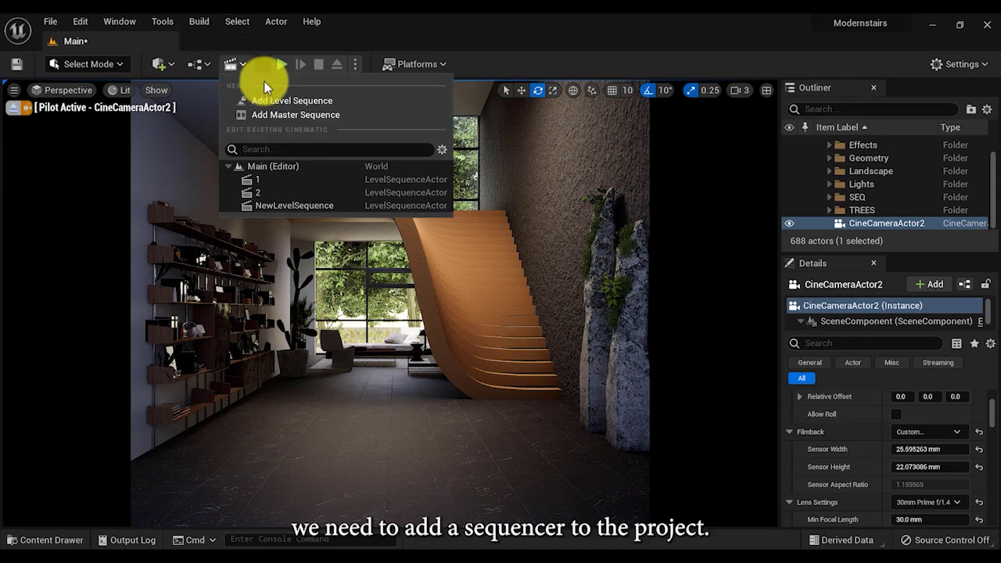
click(292, 101)
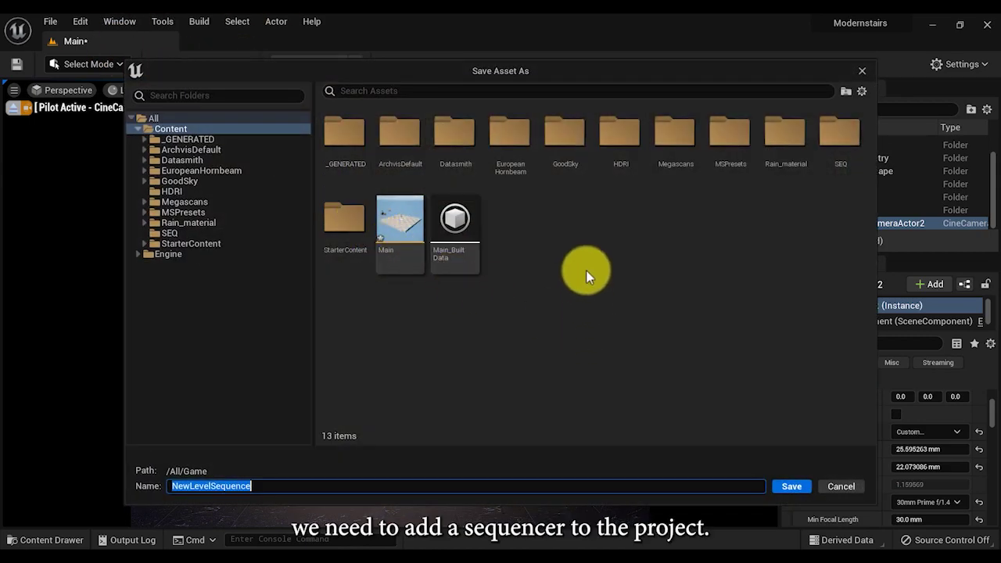
double_click(831, 148)
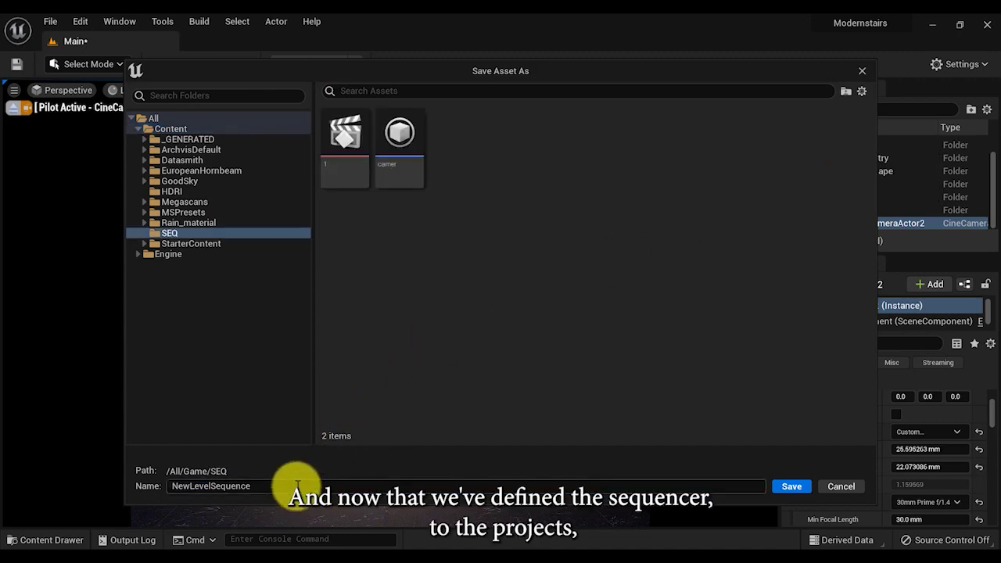
click(788, 486)
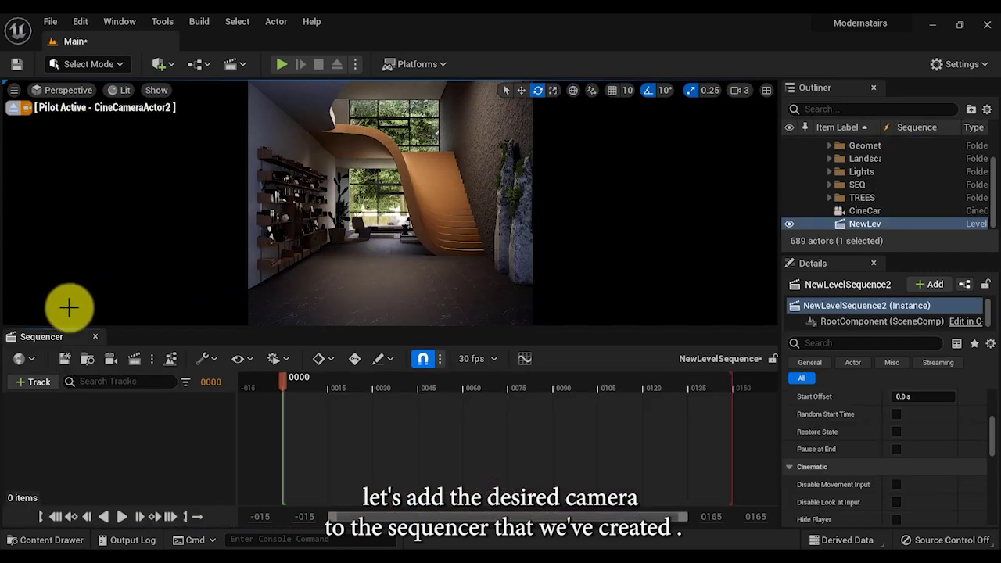
Add the existing CineCameraActor2 to the new level sequence as an actor track
click(32, 381)
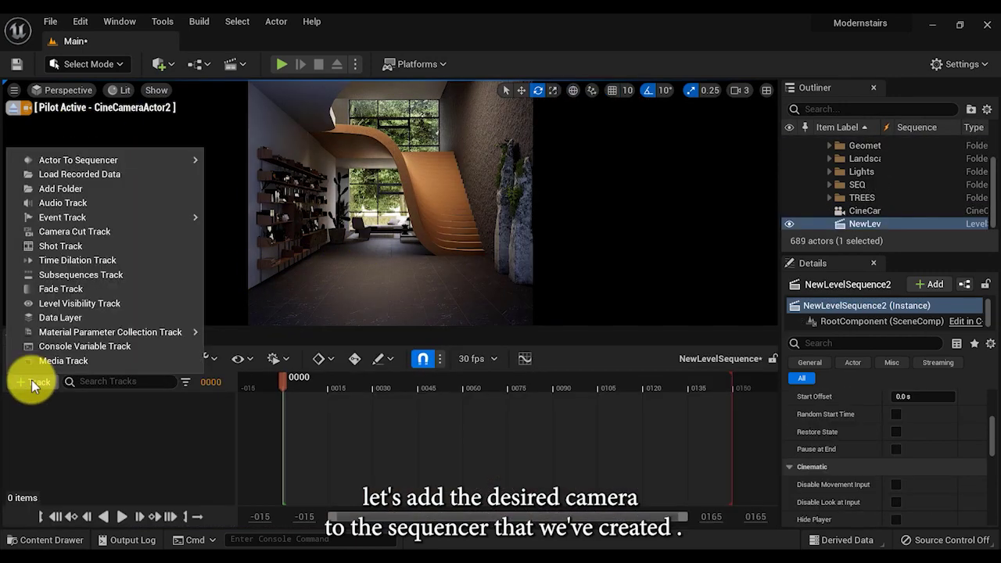
mouse_move(145, 158)
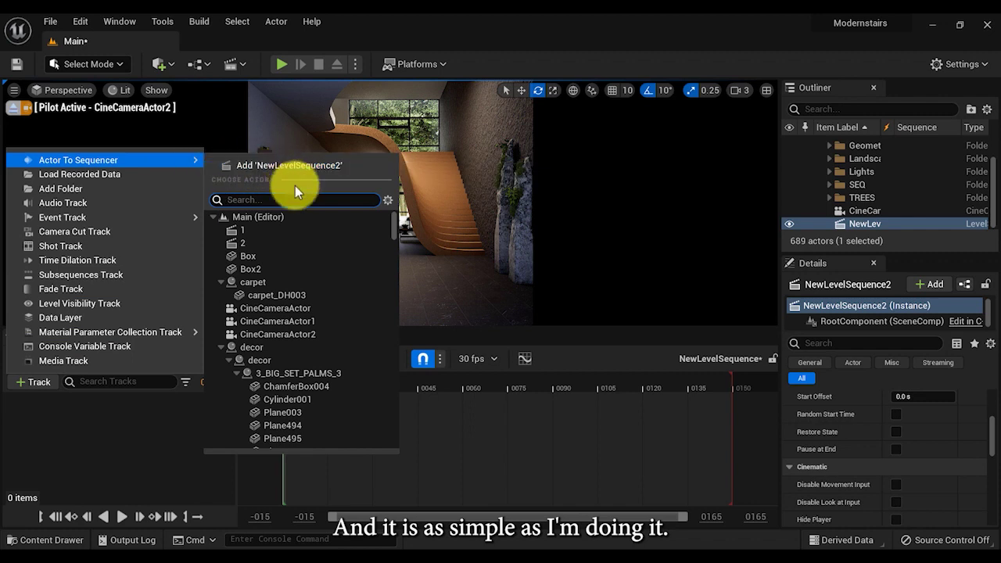
click(292, 334)
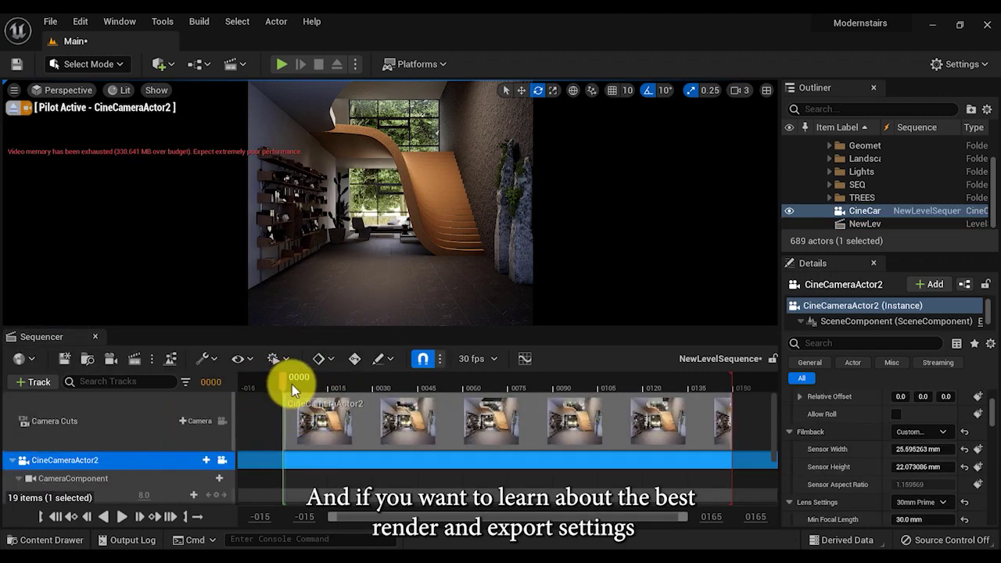
Scrub through the sequence timeline to preview the camera shot, then return the playhead to frame 2 near the start
drag(287, 388, 380, 387)
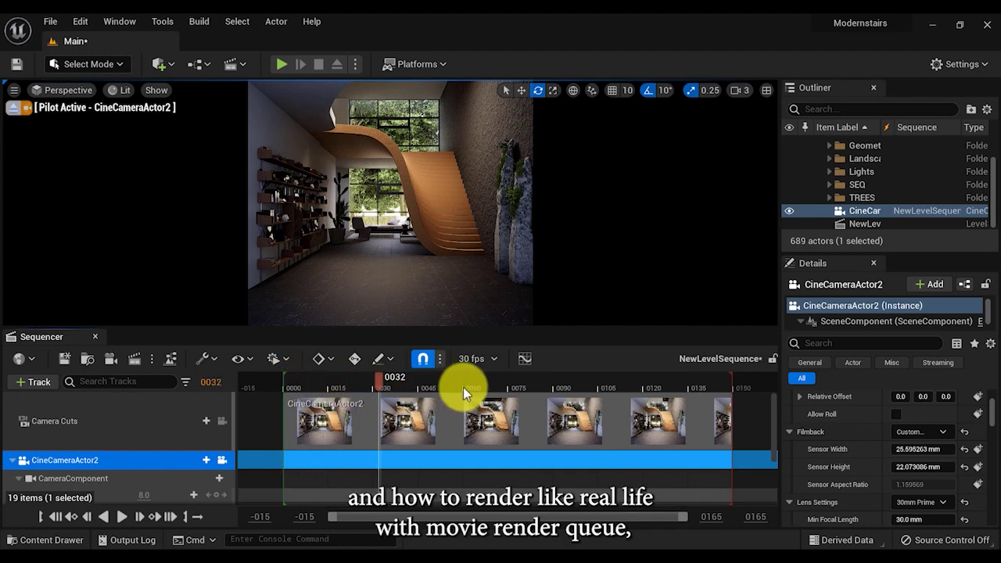
drag(490, 393, 283, 392)
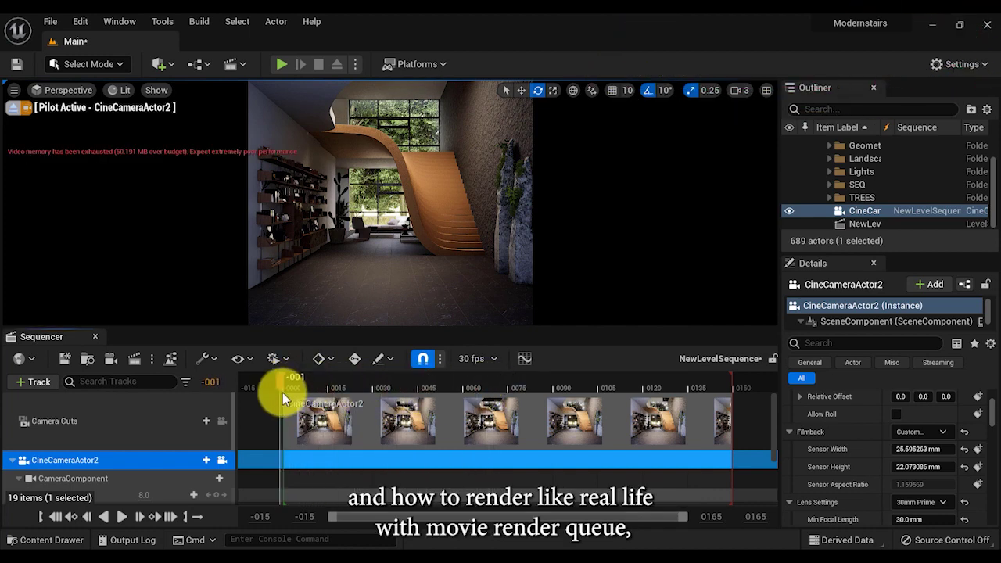
click(288, 392)
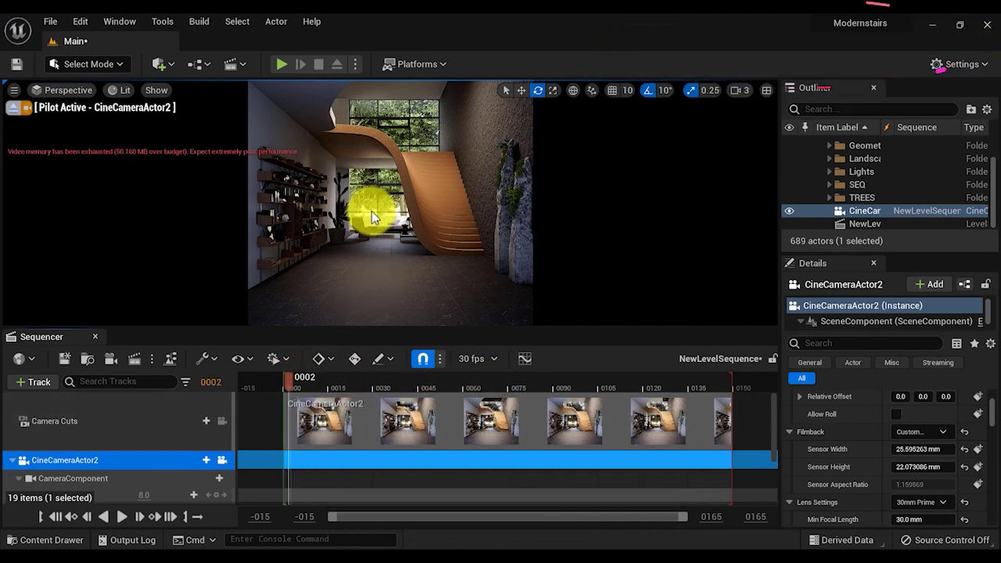